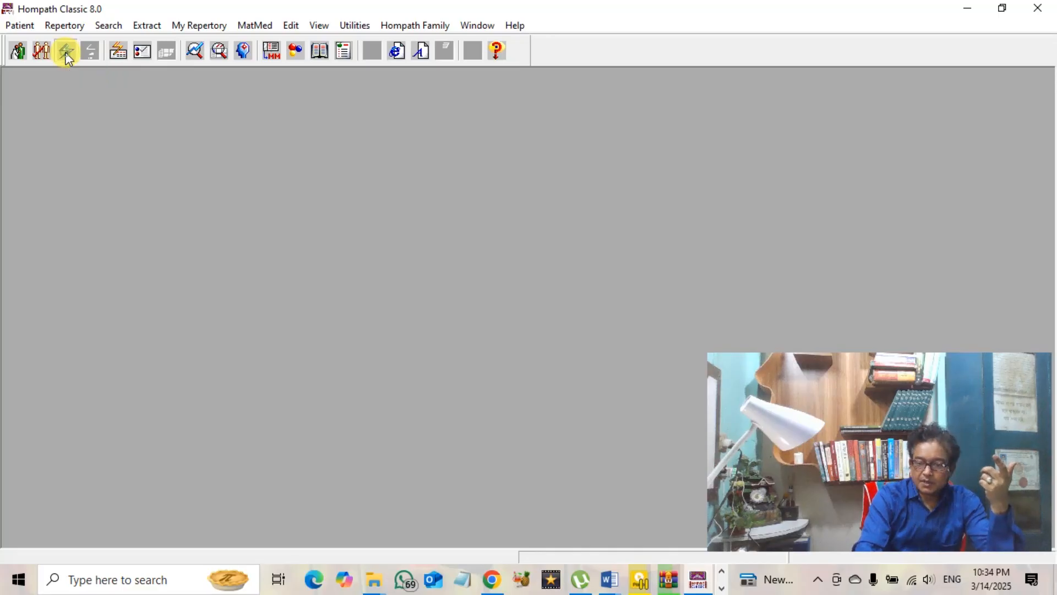
Begin a Speed Case, choose Kent as the repertory and add its Mind chapter to Selected Chapters
{"action": "left_click", "coordinate": [65, 52]}
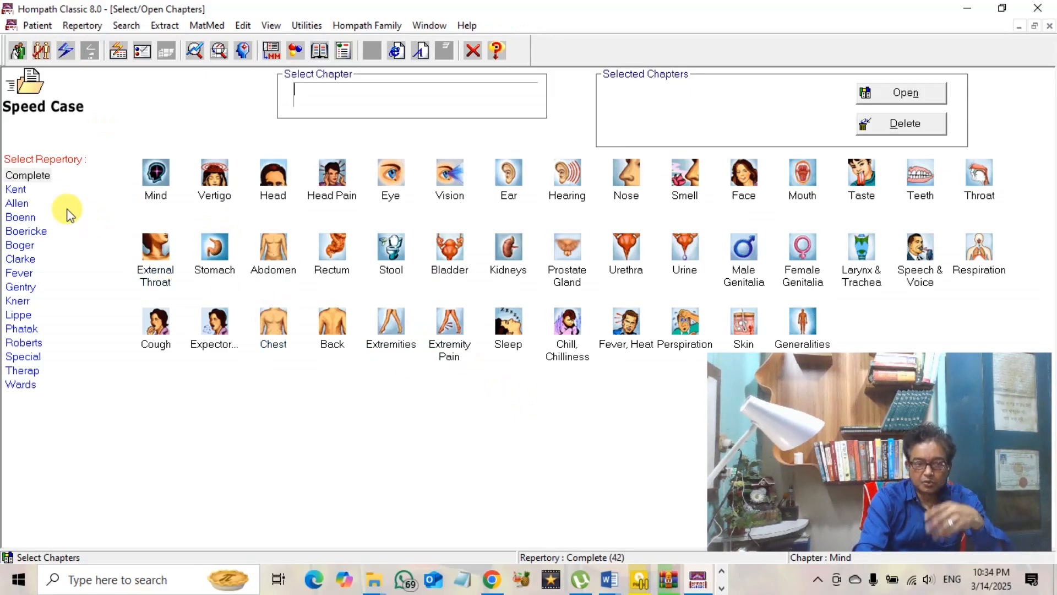
{"action": "double_click", "coordinate": [16, 192]}
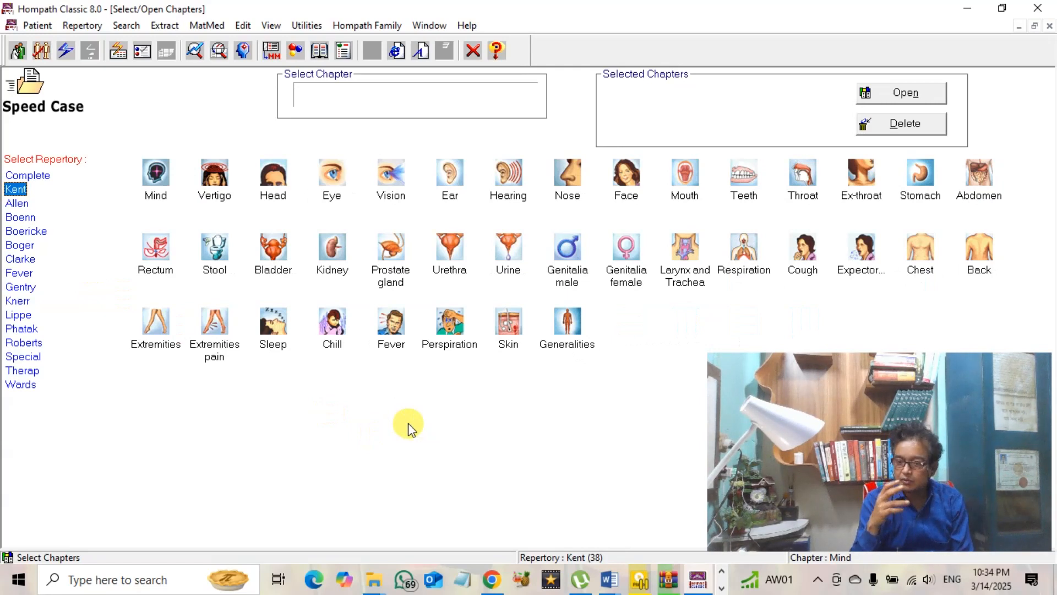
{"action": "left_click", "coordinate": [158, 182]}
{"action": "double_click", "coordinate": [160, 183]}
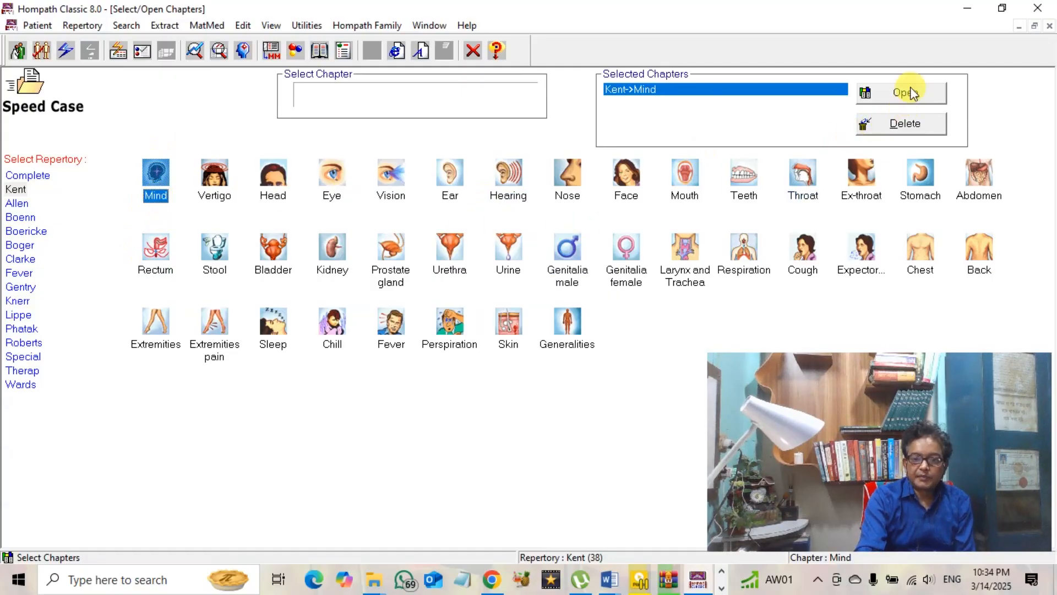
Reselect Kent and its Mind chapter, then load Kent's Mind chapter to list its rubrics
{"action": "left_click", "coordinate": [12, 190]}
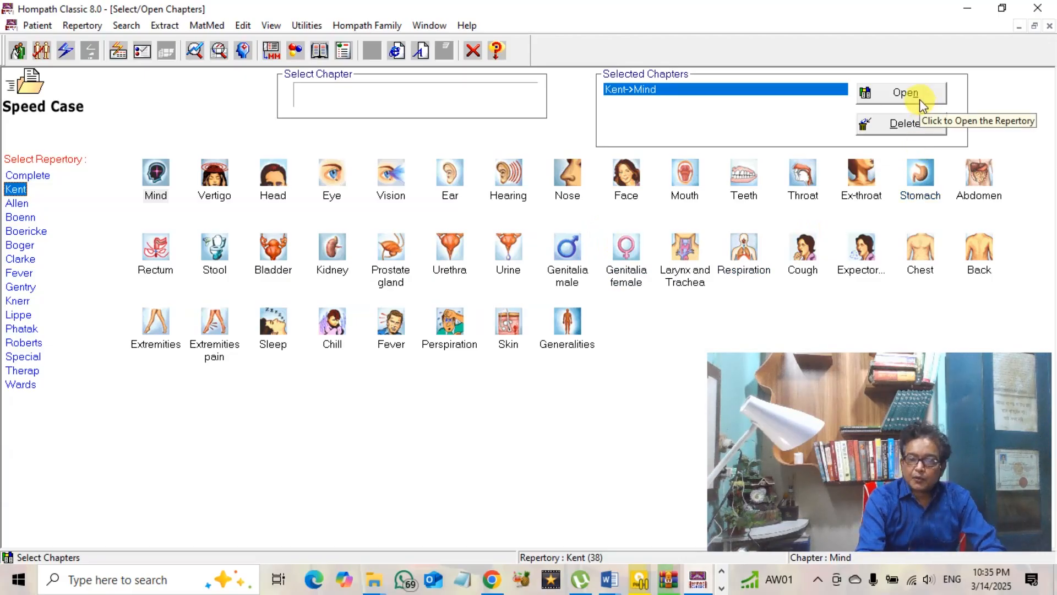
{"action": "left_click", "coordinate": [154, 186]}
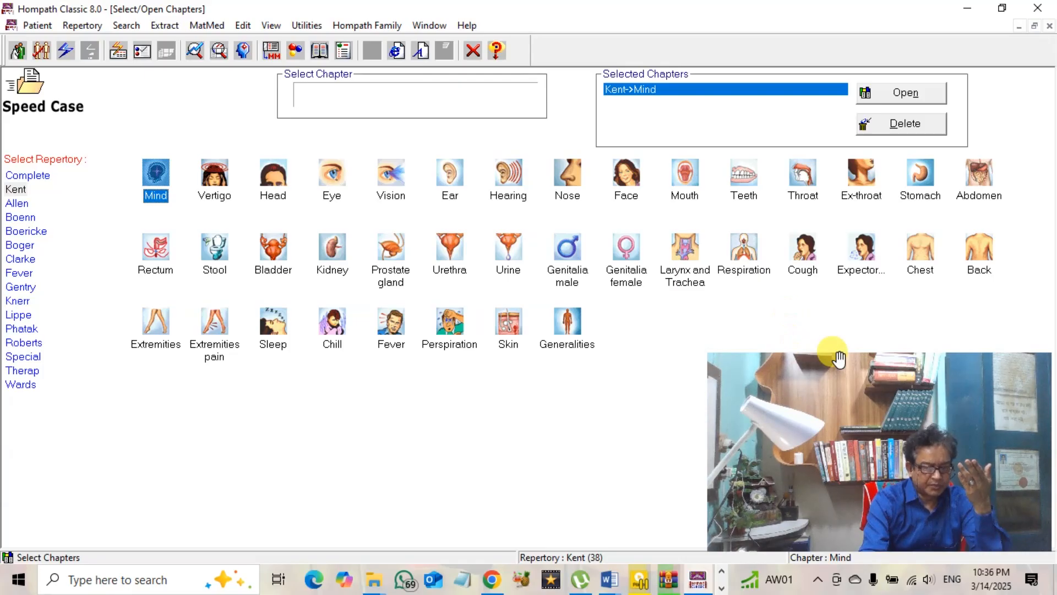
{"action": "left_click", "coordinate": [511, 333]}
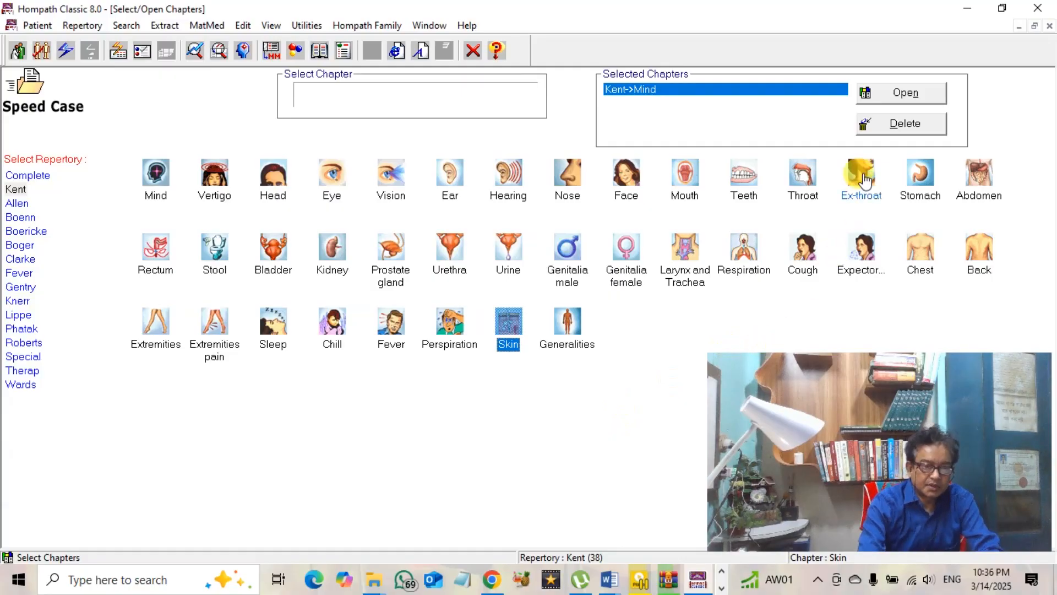
{"action": "left_click", "coordinate": [901, 93]}
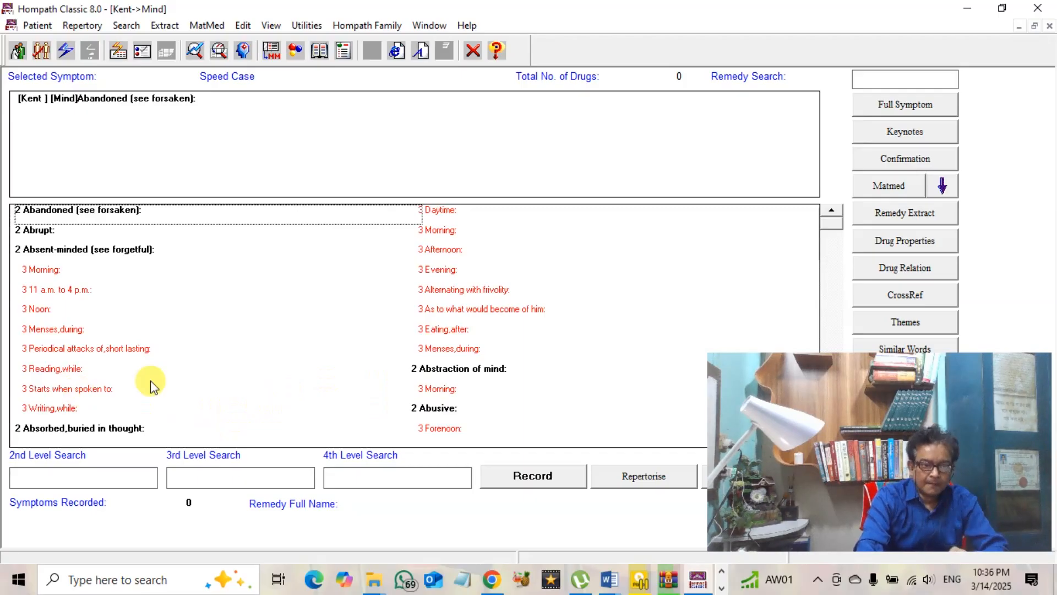
{"action": "left_click", "coordinate": [123, 478]}
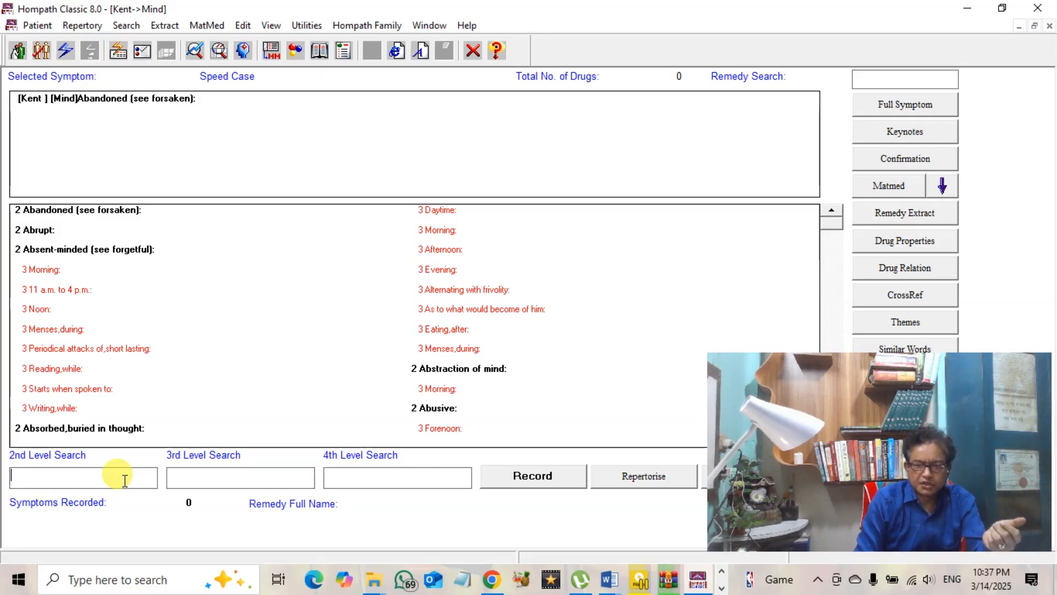
Search 'censo' and record Censorious, critical (53 remedies) as the first symptom
{"action": "type", "text": "c"}
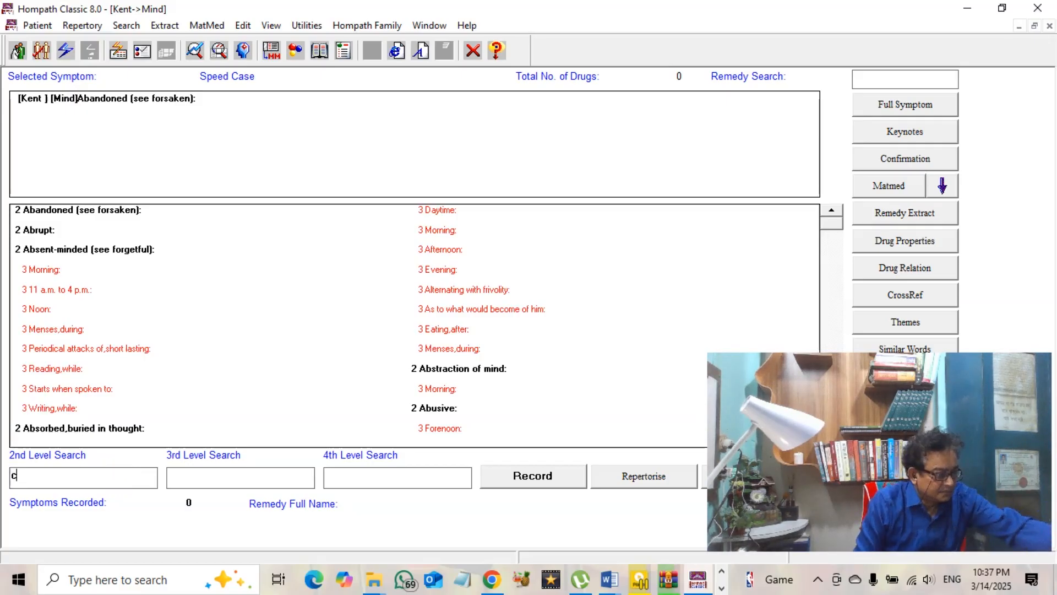
{"action": "type", "text": "en"}
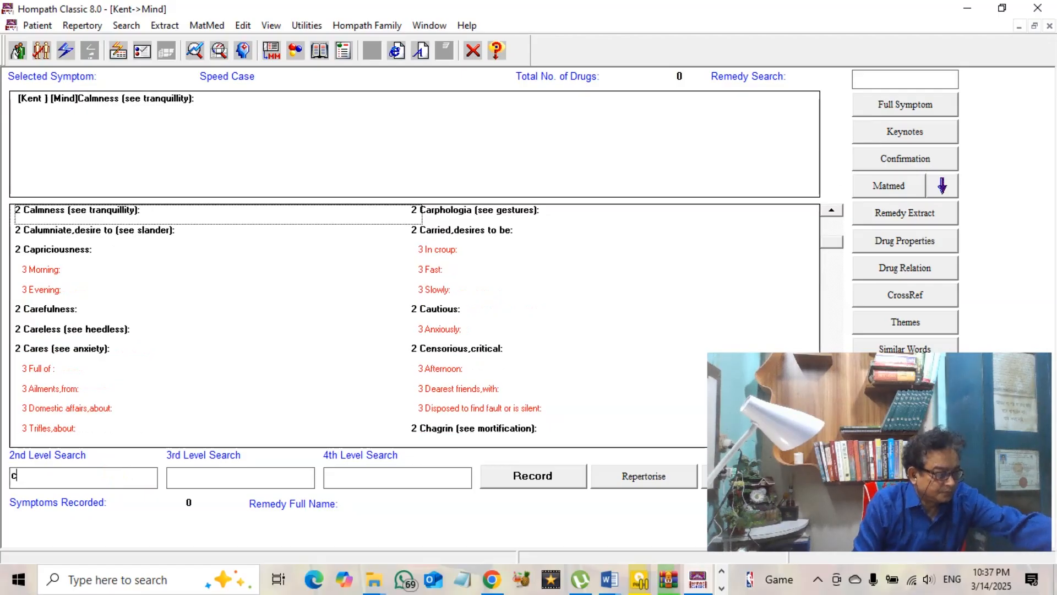
{"action": "type", "text": "so"}
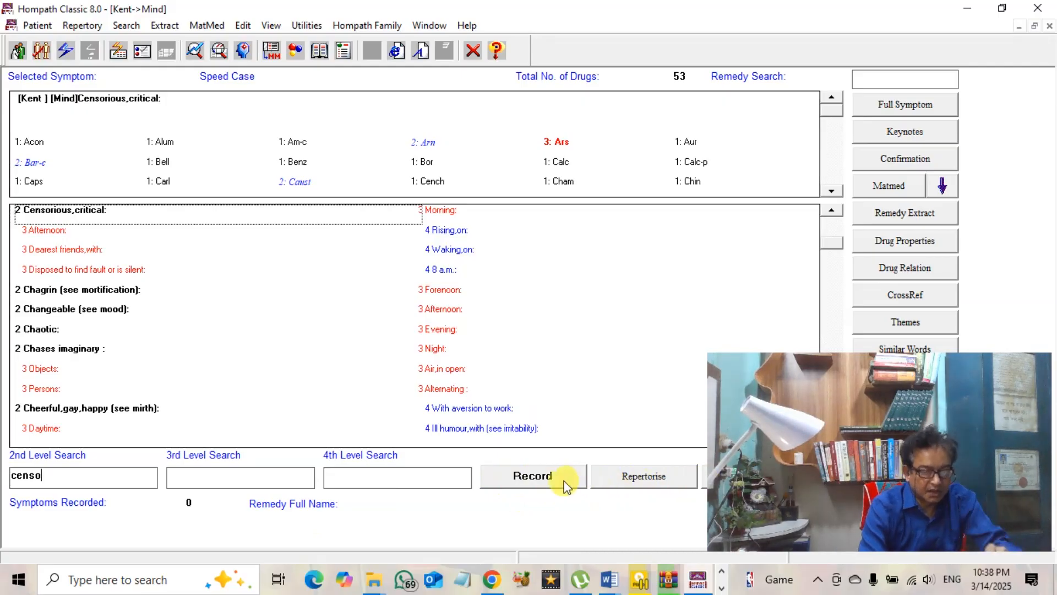
{"action": "left_click", "coordinate": [532, 481]}
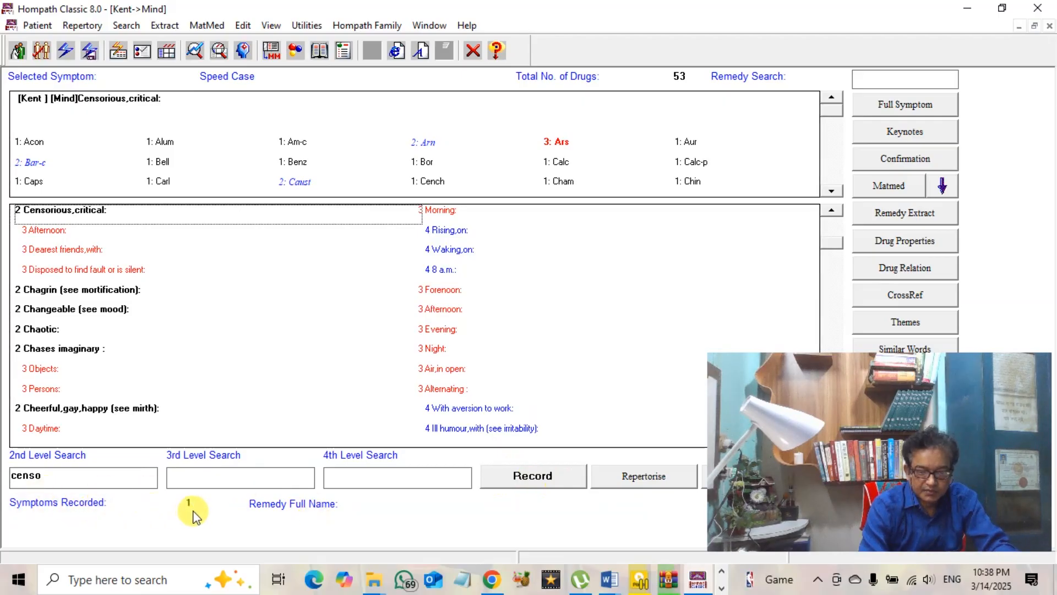
{"action": "double_click", "coordinate": [57, 480]}
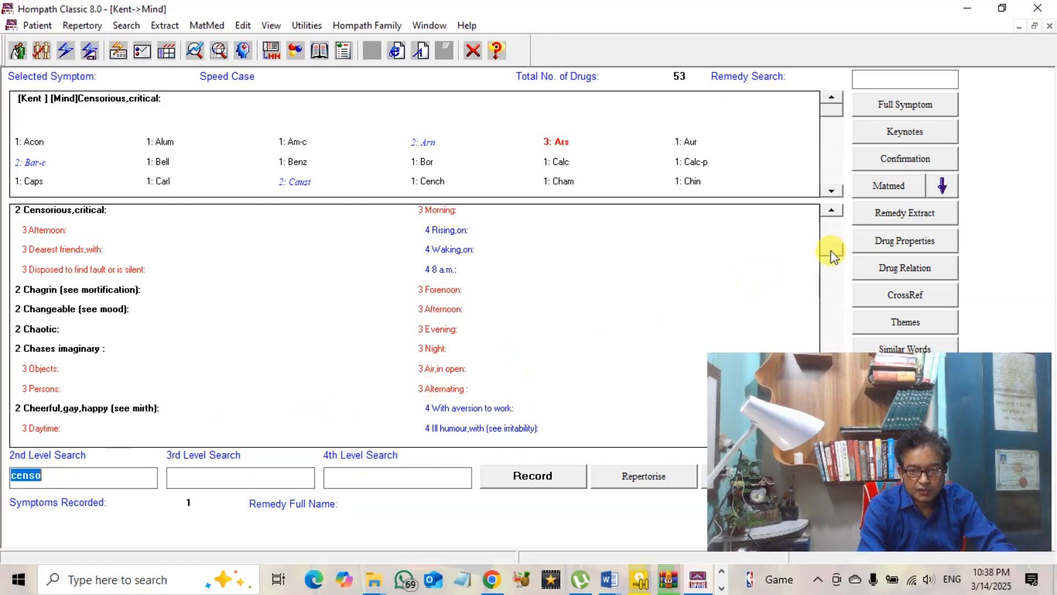
{"action": "left_click_drag", "start_coordinate": [833, 248], "coordinate": [833, 278]}
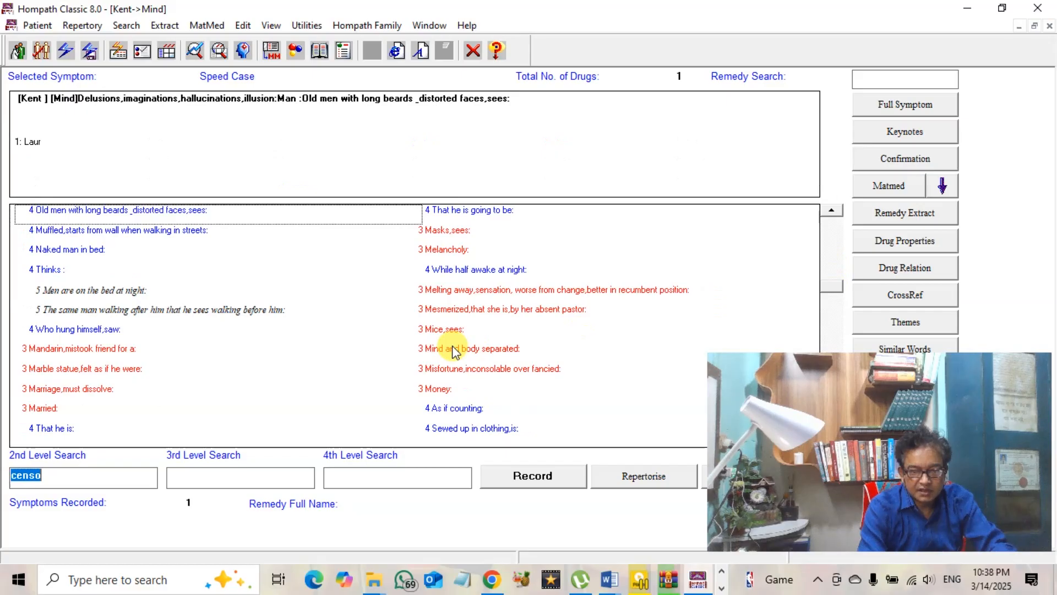
{"action": "left_click", "coordinate": [724, 344]}
{"action": "left_click_drag", "start_coordinate": [836, 292], "coordinate": [831, 325]}
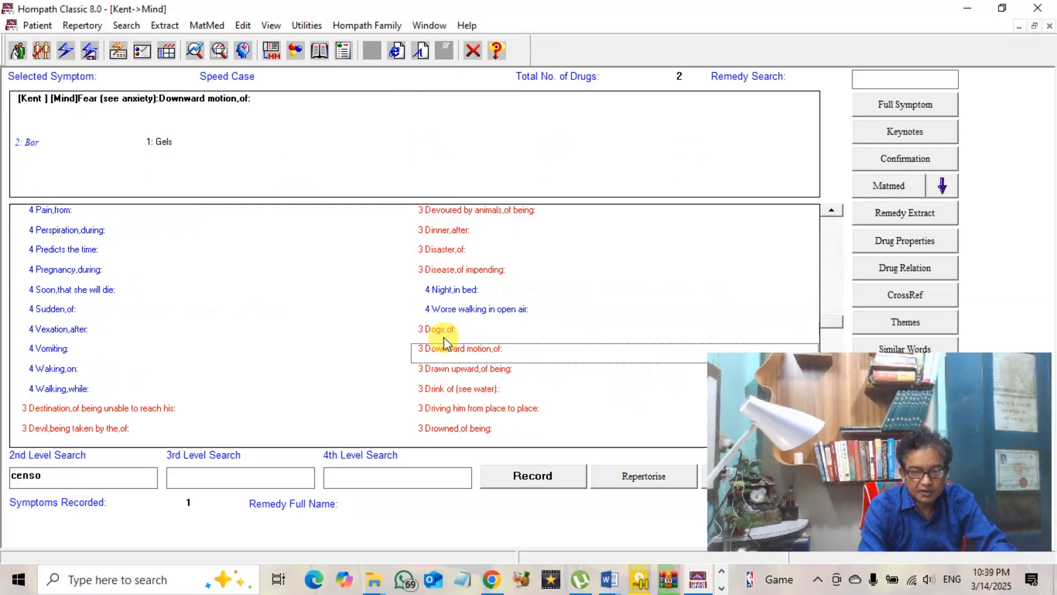
{"action": "left_click_drag", "start_coordinate": [821, 366], "coordinate": [819, 176]}
{"action": "left_click", "coordinate": [834, 441]}
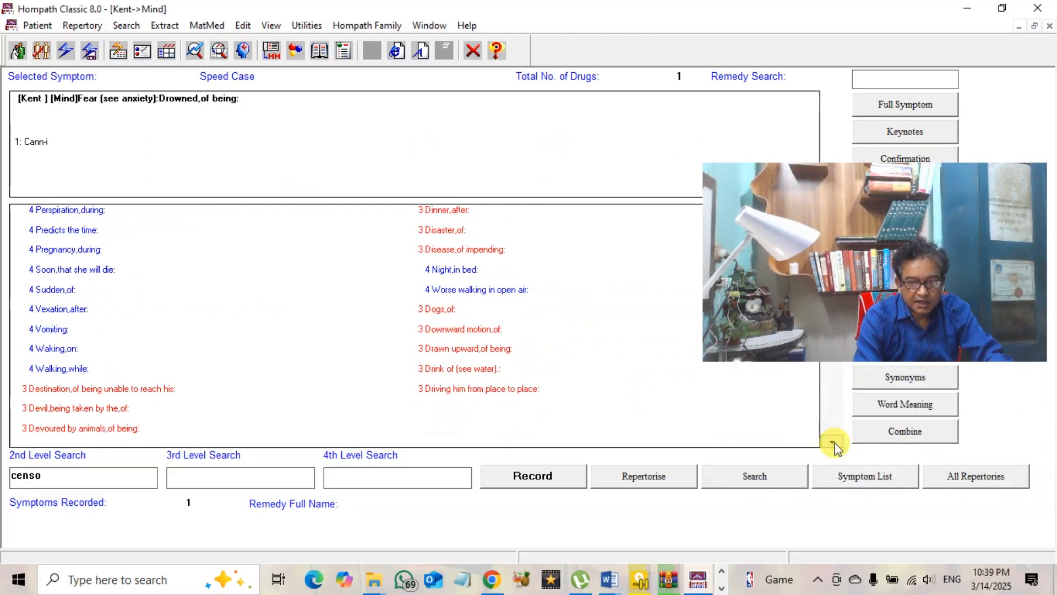
{"action": "left_click", "coordinate": [835, 441]}
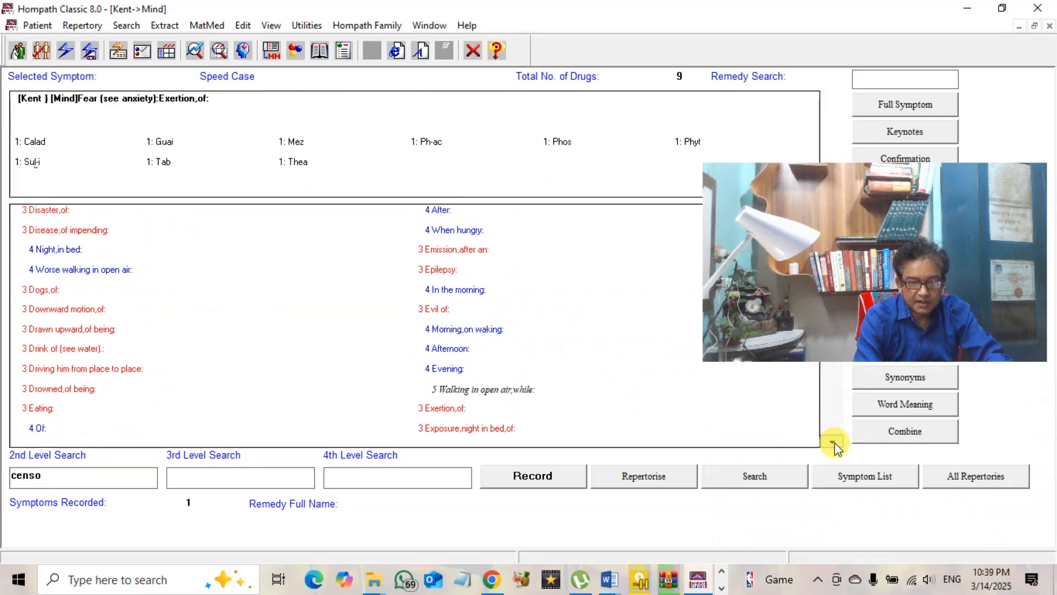
{"action": "double_click", "coordinate": [72, 474]}
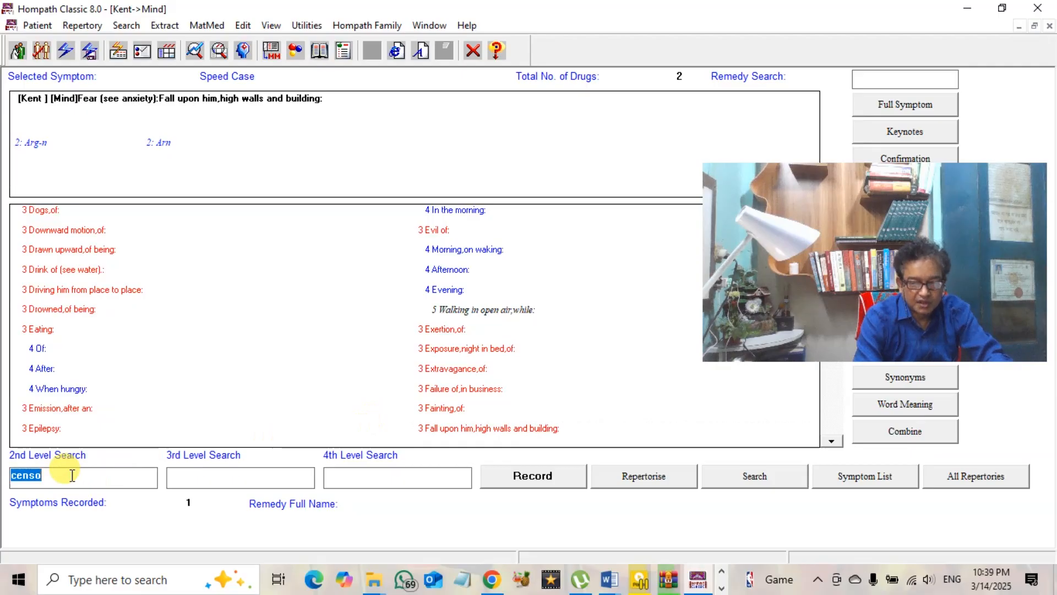
{"action": "left_click_drag", "start_coordinate": [868, 188], "coordinate": [880, 364]}
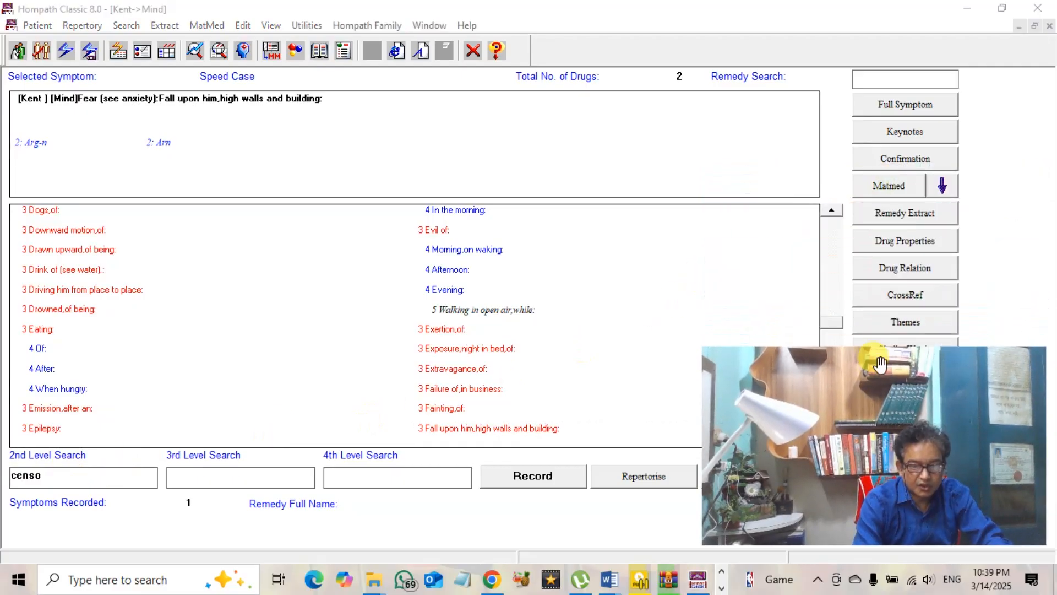
{"action": "double_click", "coordinate": [74, 475]}
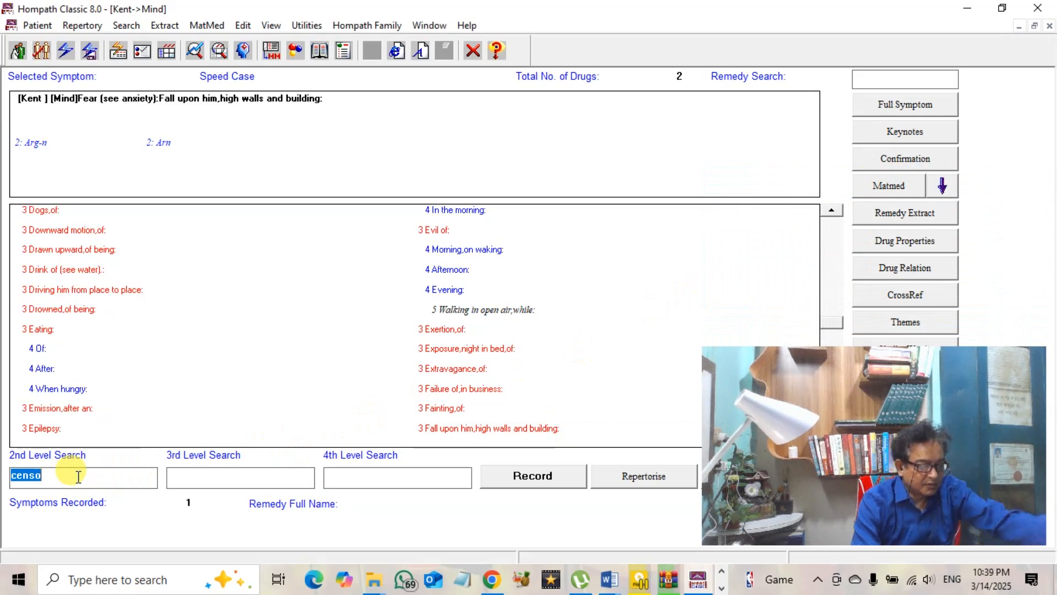
Search 'comp' then 'des' and record Company, desire for (58 remedies) as the second symptom
{"action": "type", "text": "comp"}
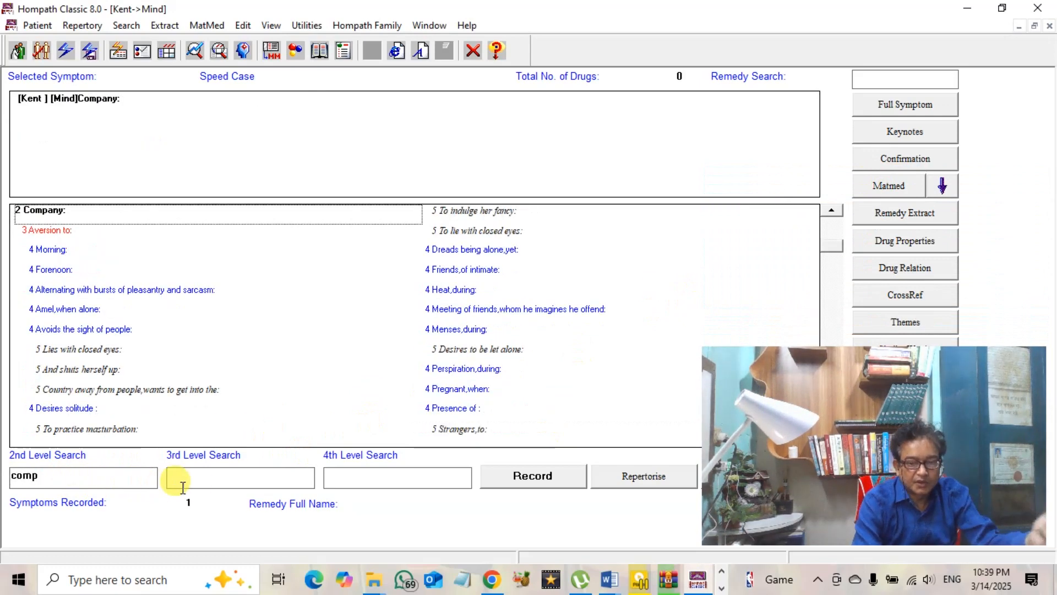
{"action": "left_click", "coordinate": [203, 485]}
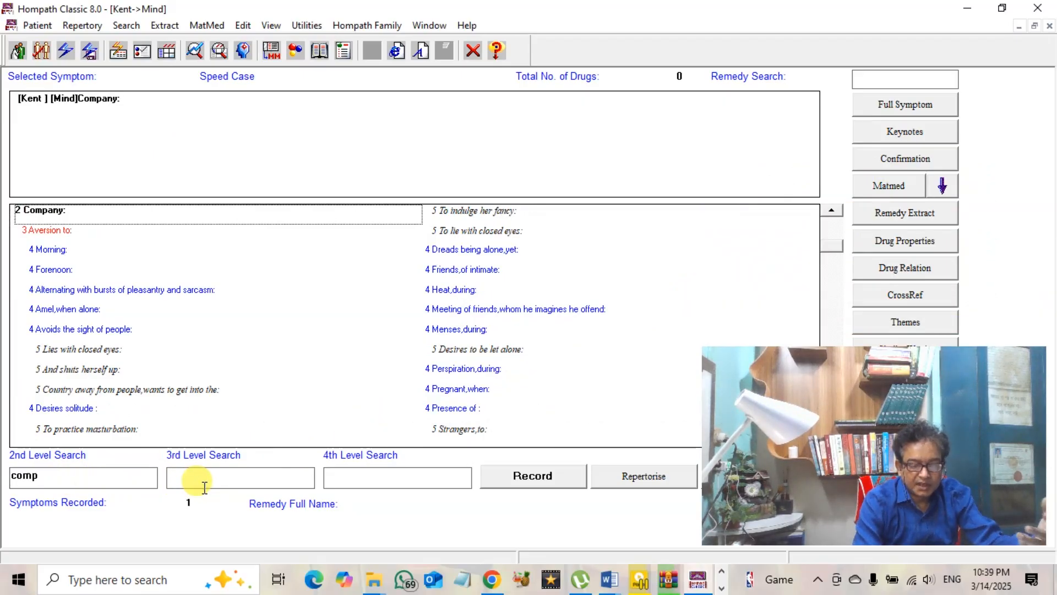
{"action": "type", "text": "des"}
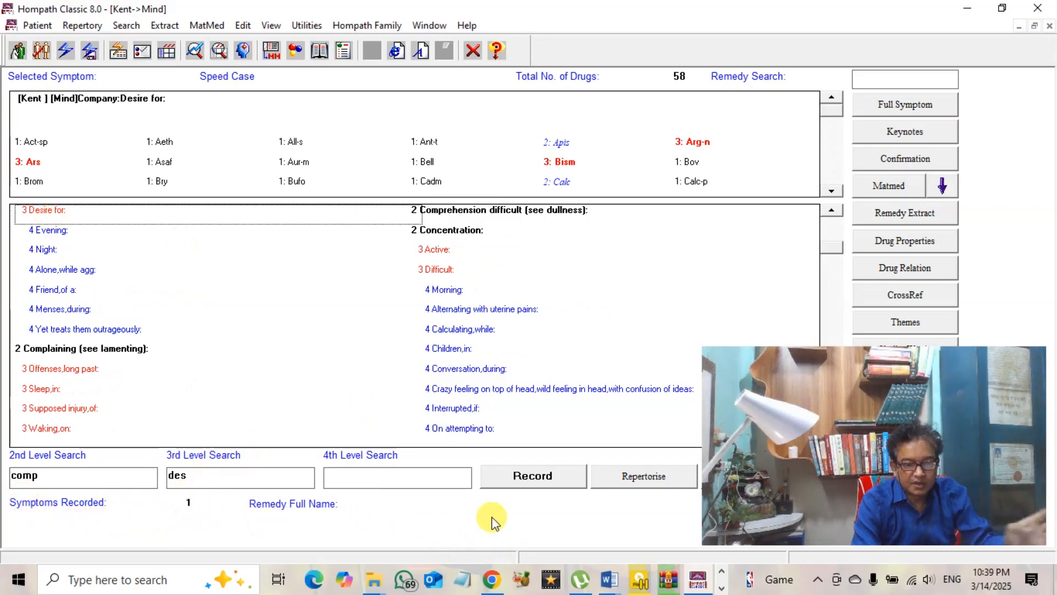
{"action": "left_click", "coordinate": [553, 477]}
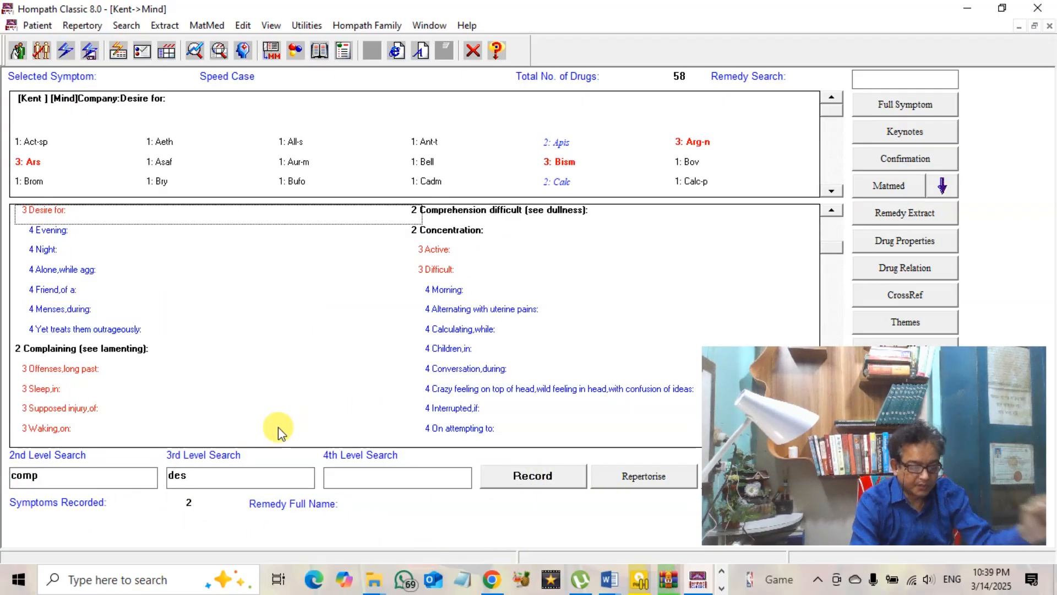
{"action": "double_click", "coordinate": [64, 484]}
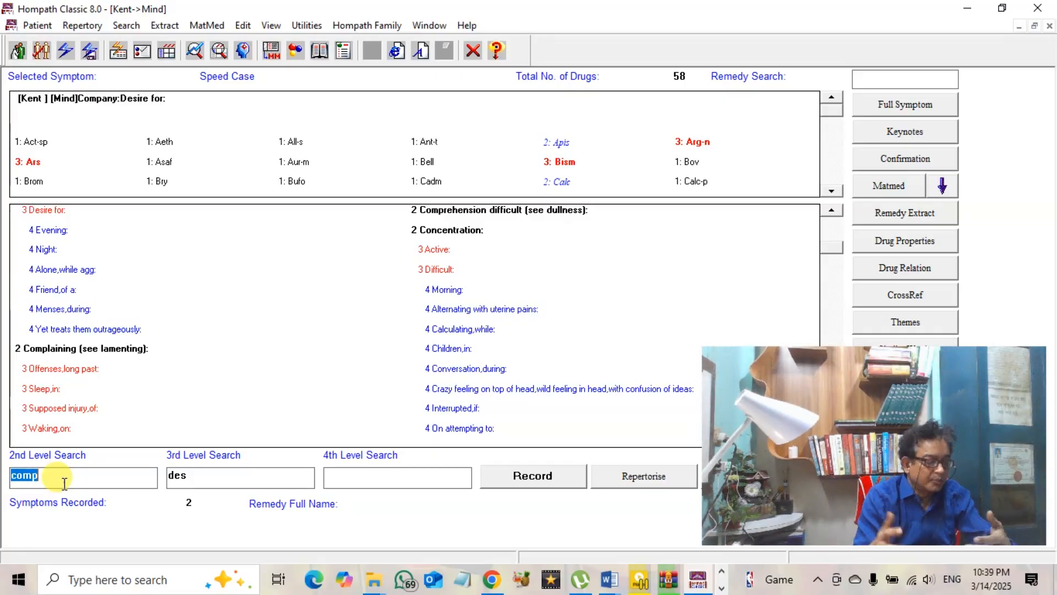
Correct the 2nd Level Search text to 'conso' so the list jumps to Consolation
{"action": "type", "text": "c"}
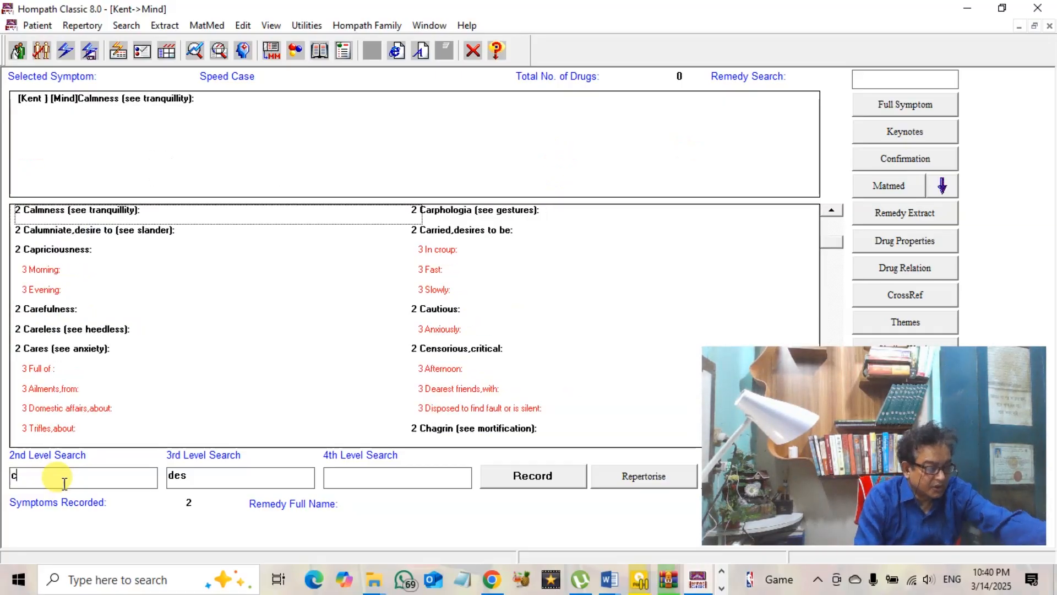
{"action": "type", "text": "on"}
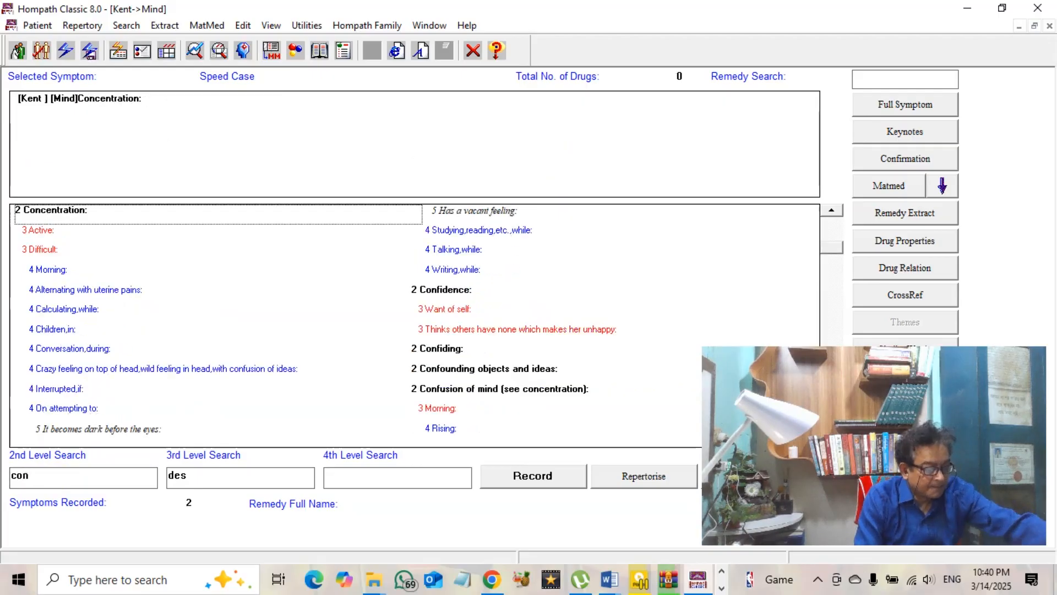
{"action": "type", "text": "s"}
{"action": "key", "text": "BackSpace"}
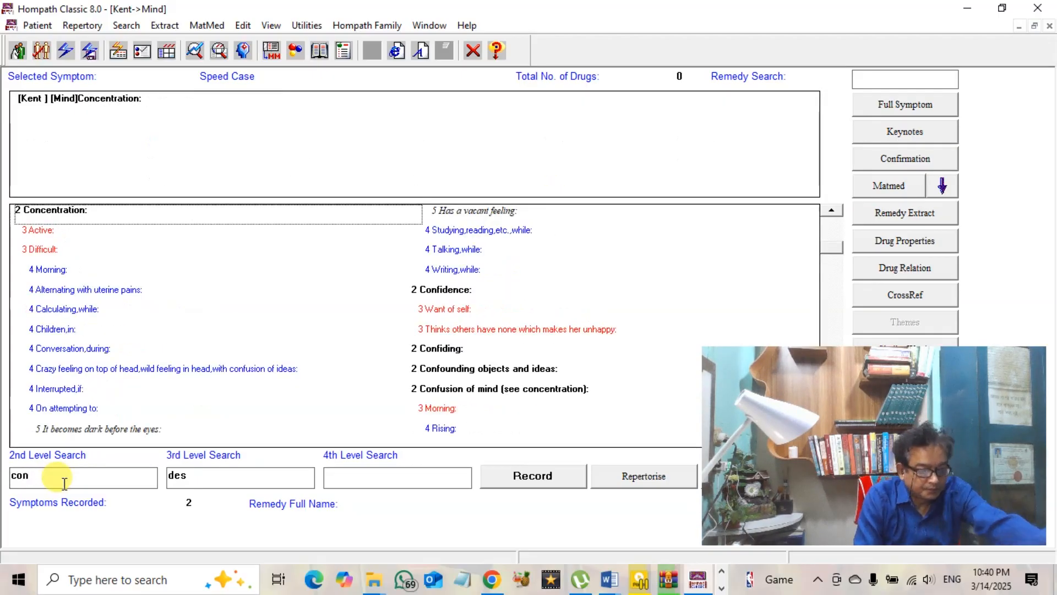
{"action": "type", "text": "n"}
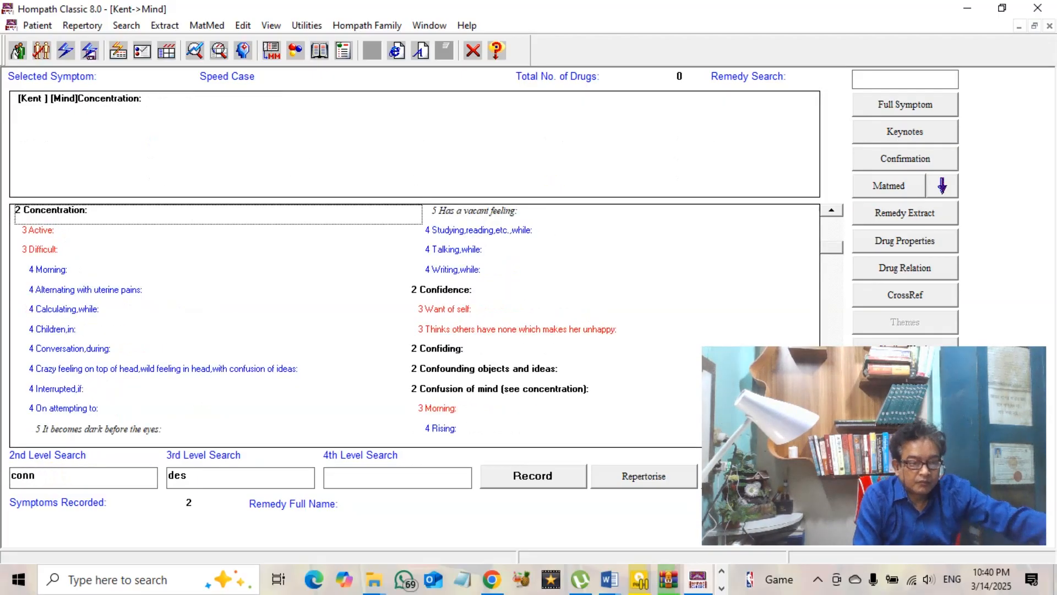
{"action": "key", "text": "BackSpace"}
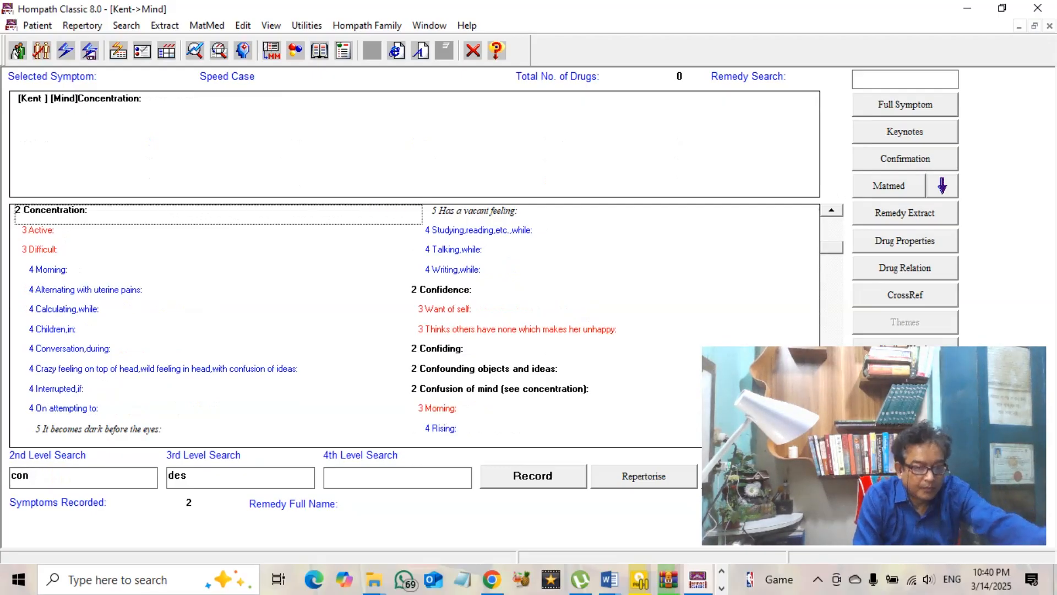
{"action": "type", "text": "so"}
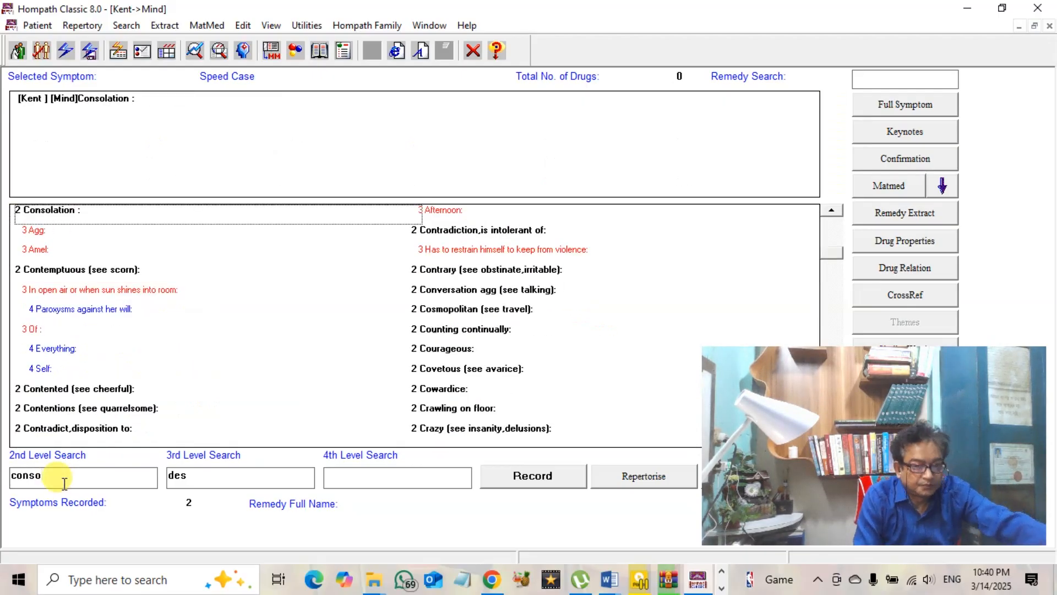
Compare Consolation agg. and amel., then record Consolation agg. (23 remedies) as the third symptom
{"action": "left_click", "coordinate": [26, 236]}
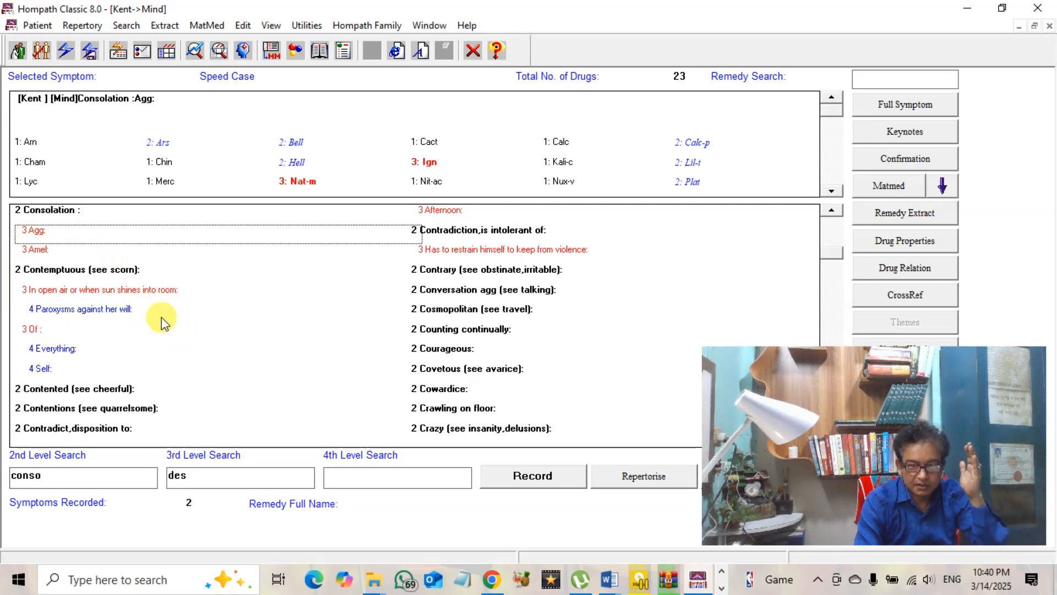
{"action": "left_click", "coordinate": [44, 254]}
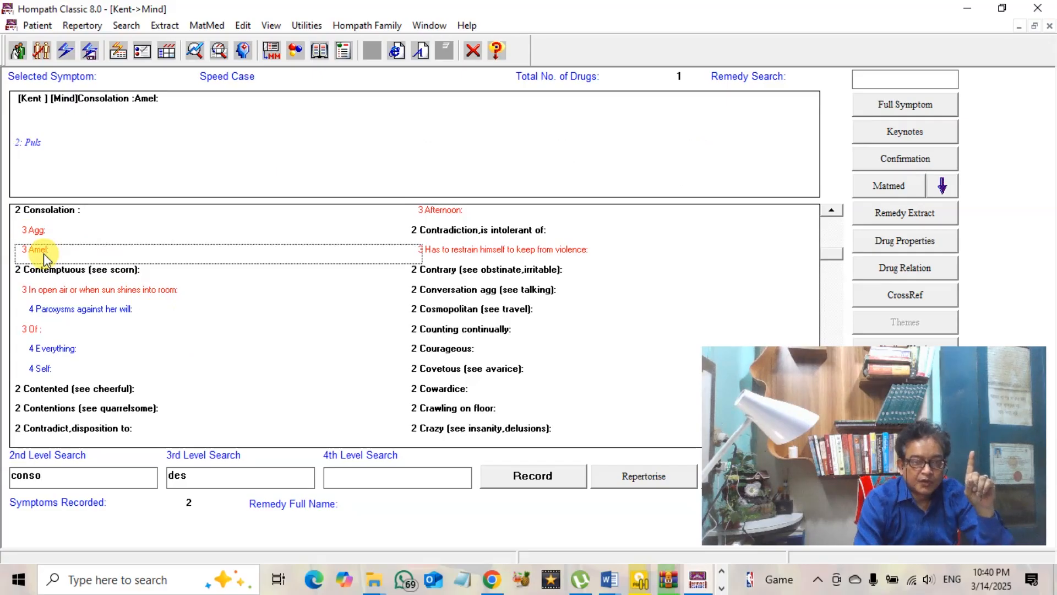
{"action": "left_click", "coordinate": [47, 232]}
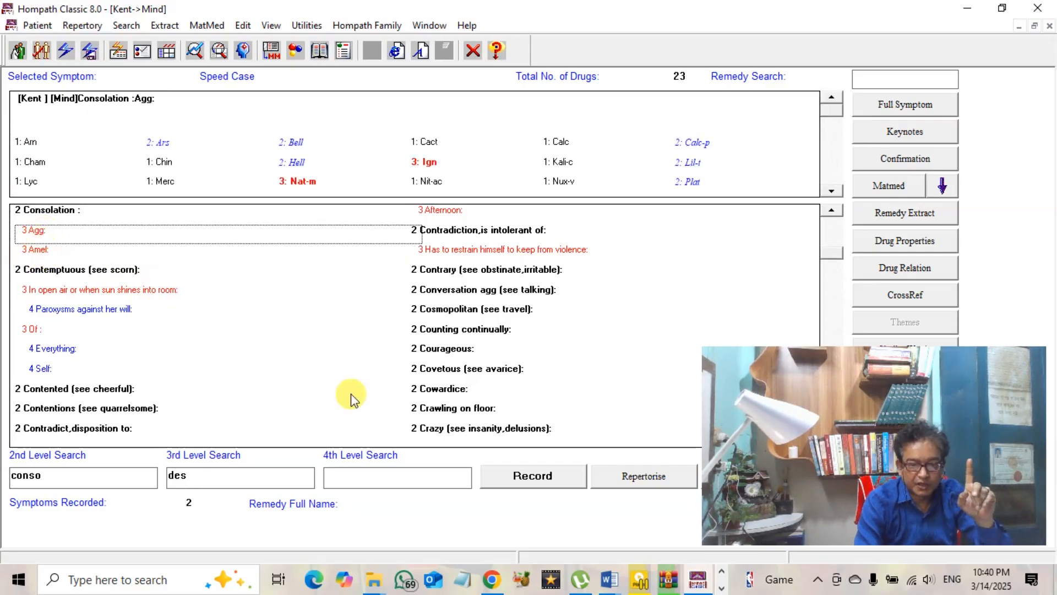
{"action": "left_click", "coordinate": [530, 482]}
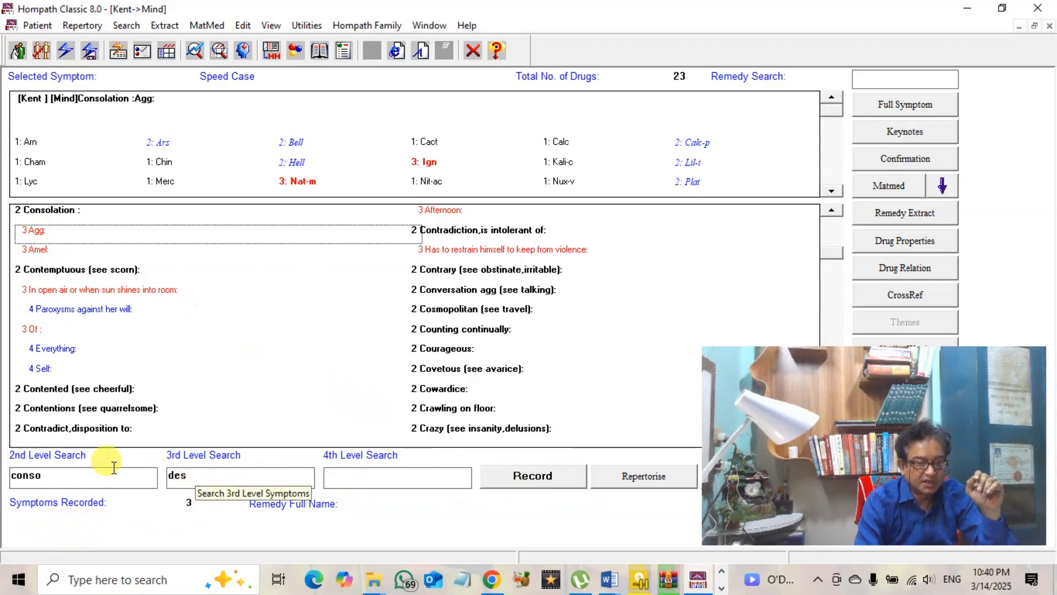
{"action": "double_click", "coordinate": [68, 481]}
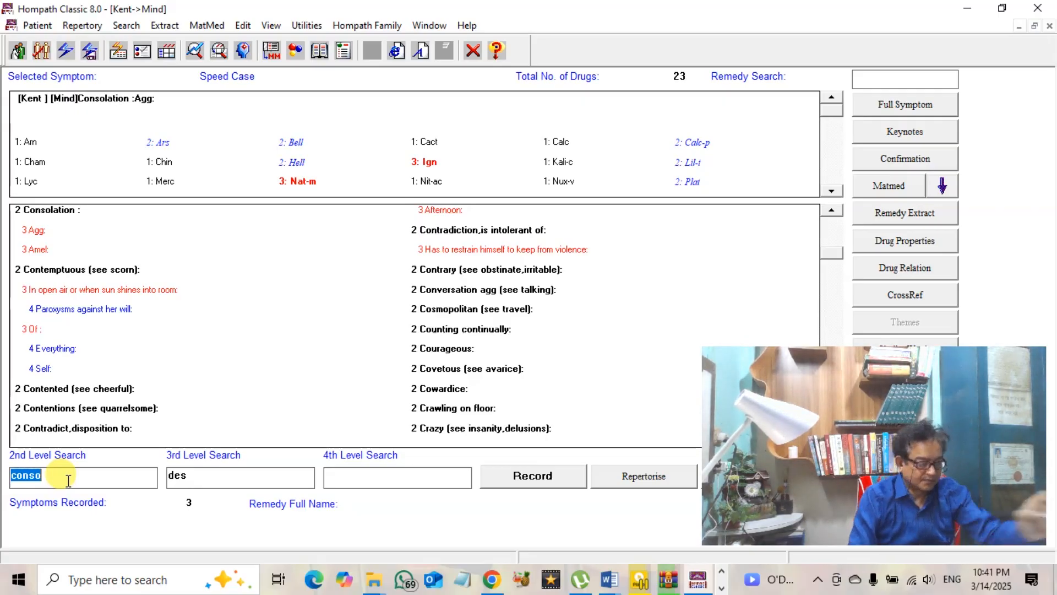
Search 'contrad' and view remedies for Contradiction, is intolerant of and Cosmopolitan (see travel)
{"action": "type", "text": "con"}
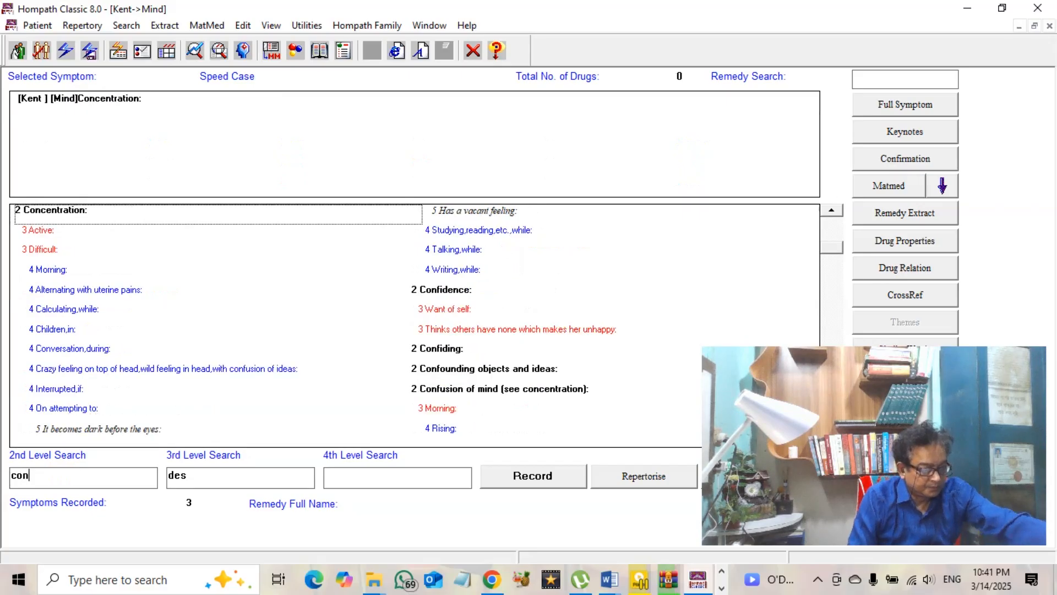
{"action": "type", "text": "tra"}
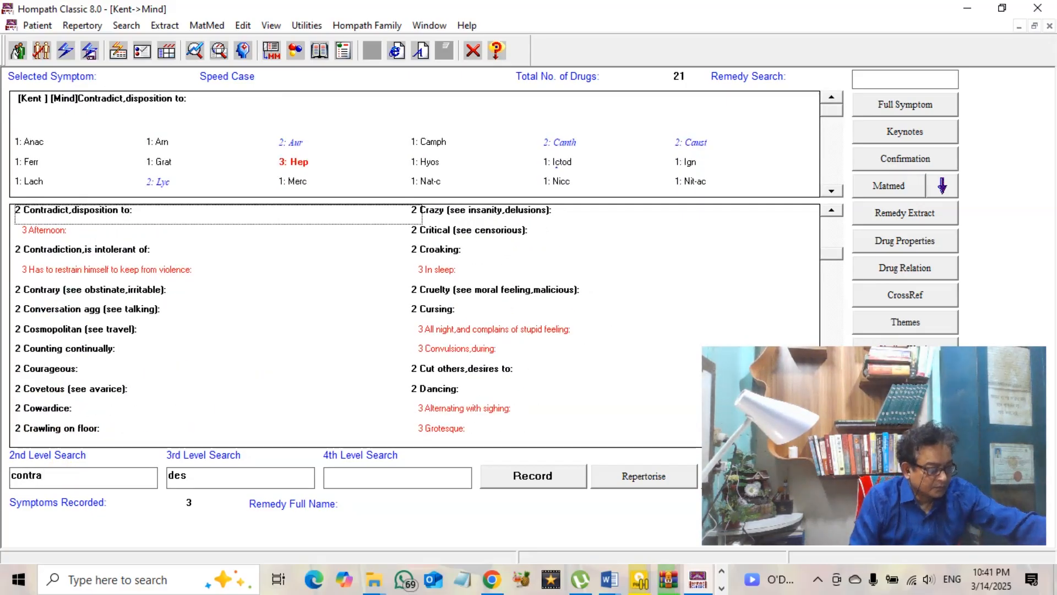
{"action": "type", "text": "d"}
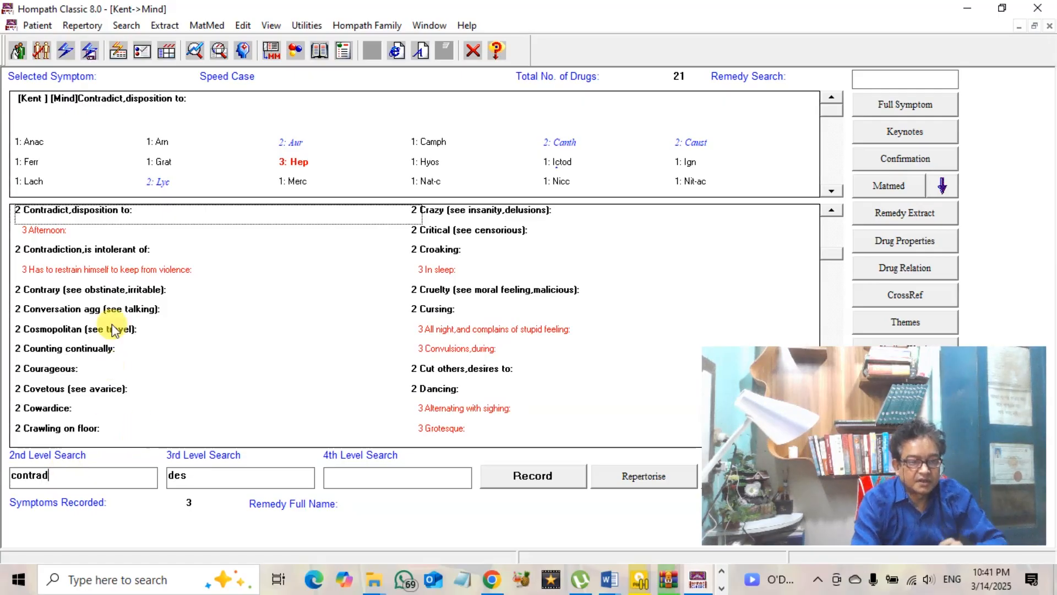
{"action": "left_click", "coordinate": [112, 256]}
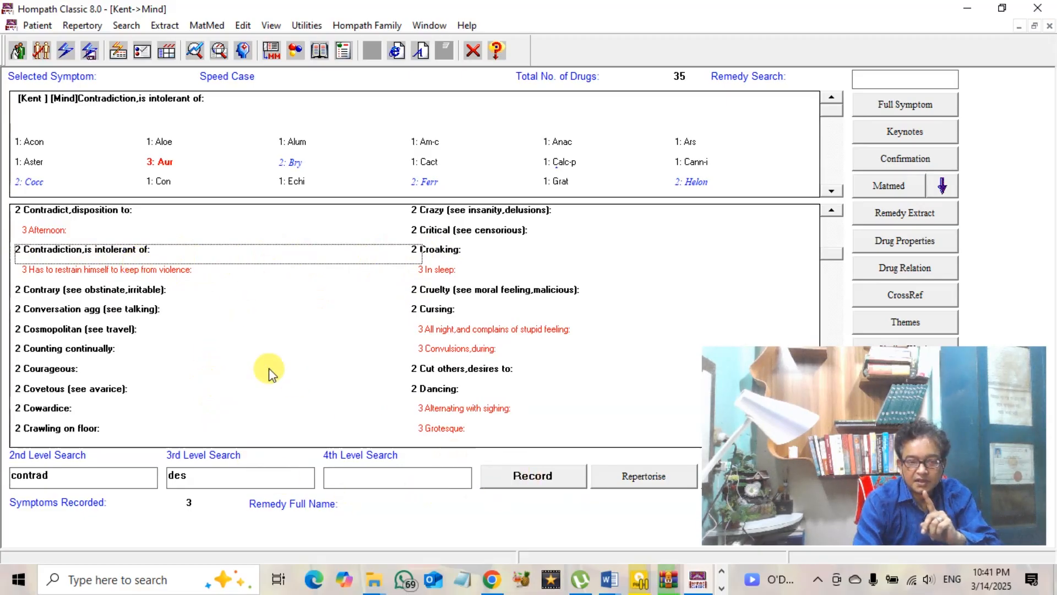
{"action": "left_click", "coordinate": [131, 329]}
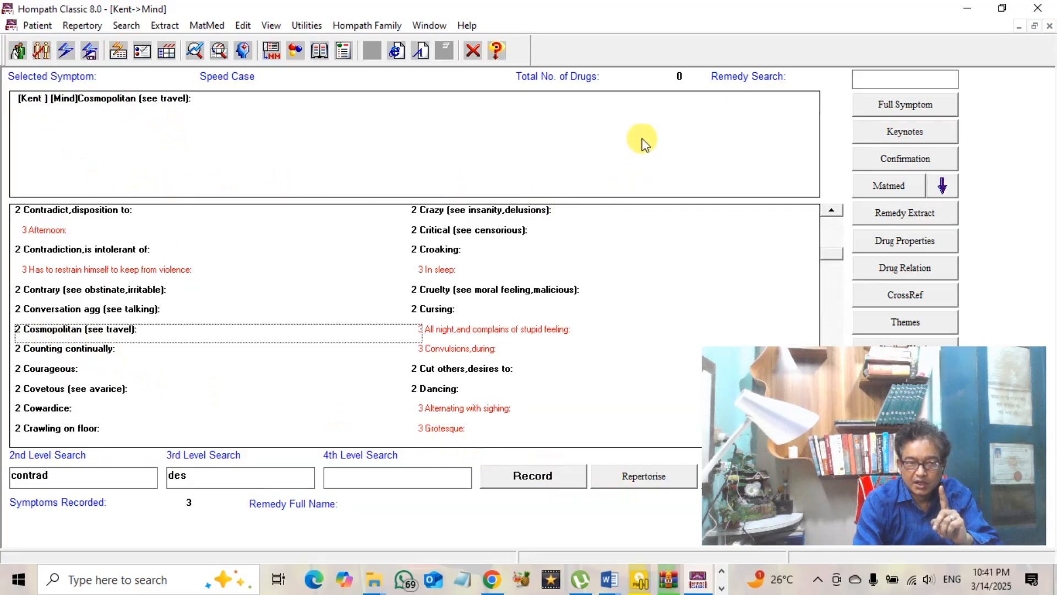
Try recording Cosmopolitan, dismiss the no-remedy warning, and view Conversation agg's 35 remedies
{"action": "left_click", "coordinate": [535, 478]}
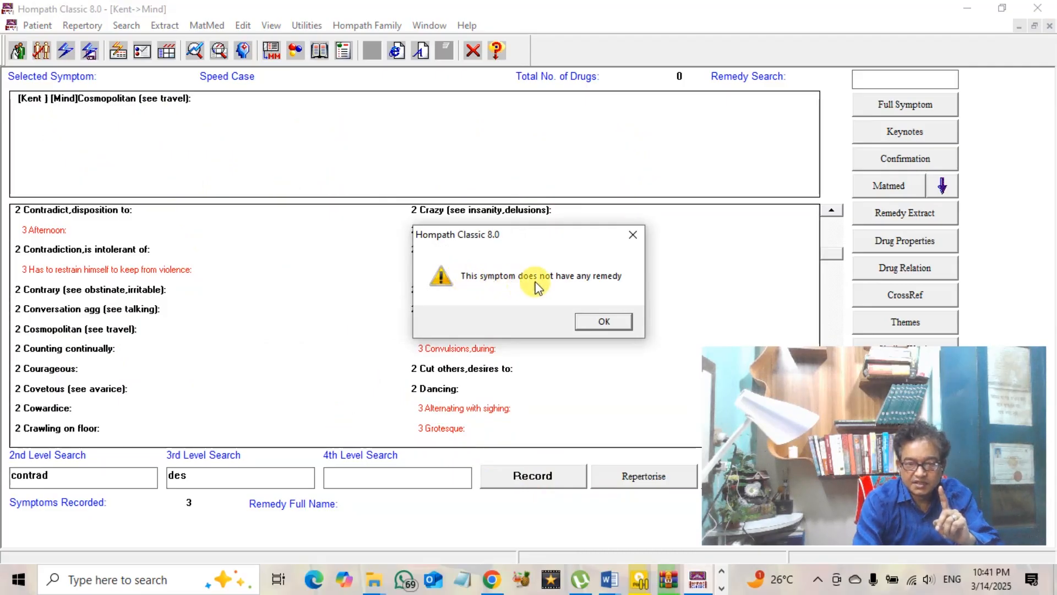
{"action": "left_click", "coordinate": [618, 324]}
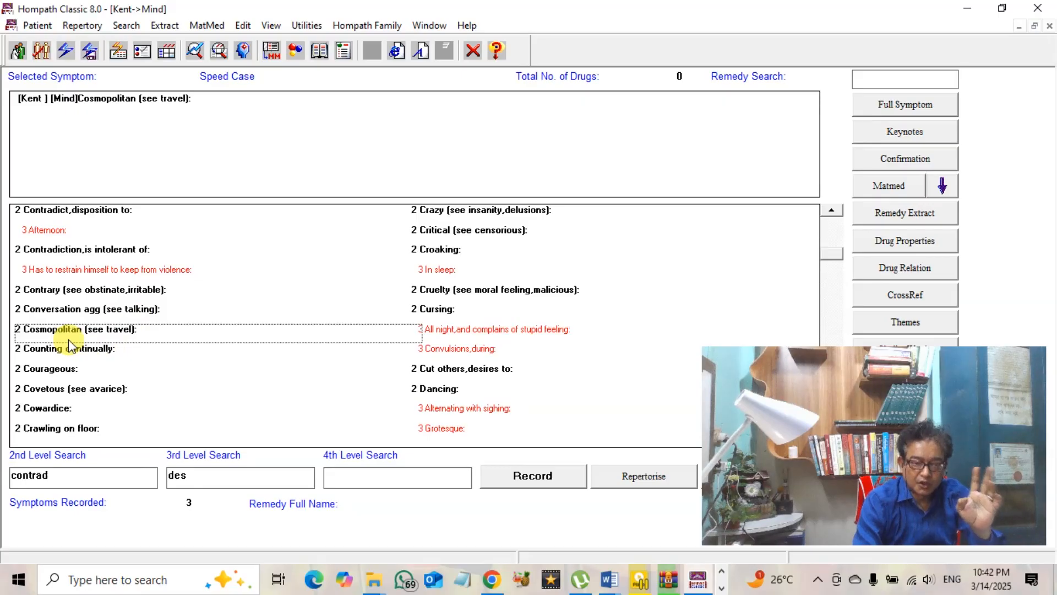
{"action": "left_click", "coordinate": [52, 312]}
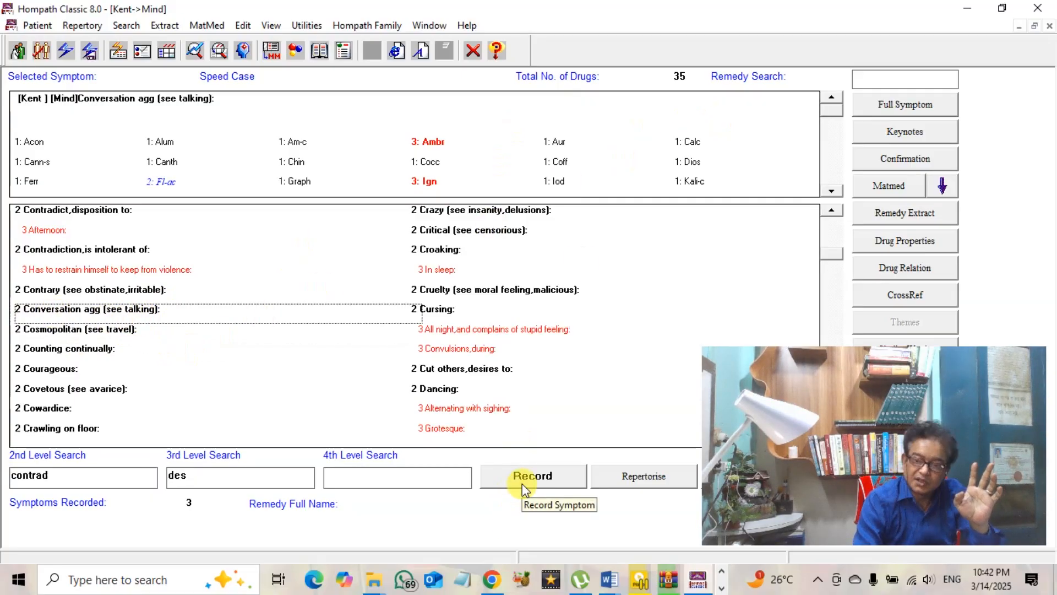
After checking Contrary, record Contradiction, is intolerant of as the fourth symptom
{"action": "left_click", "coordinate": [124, 291]}
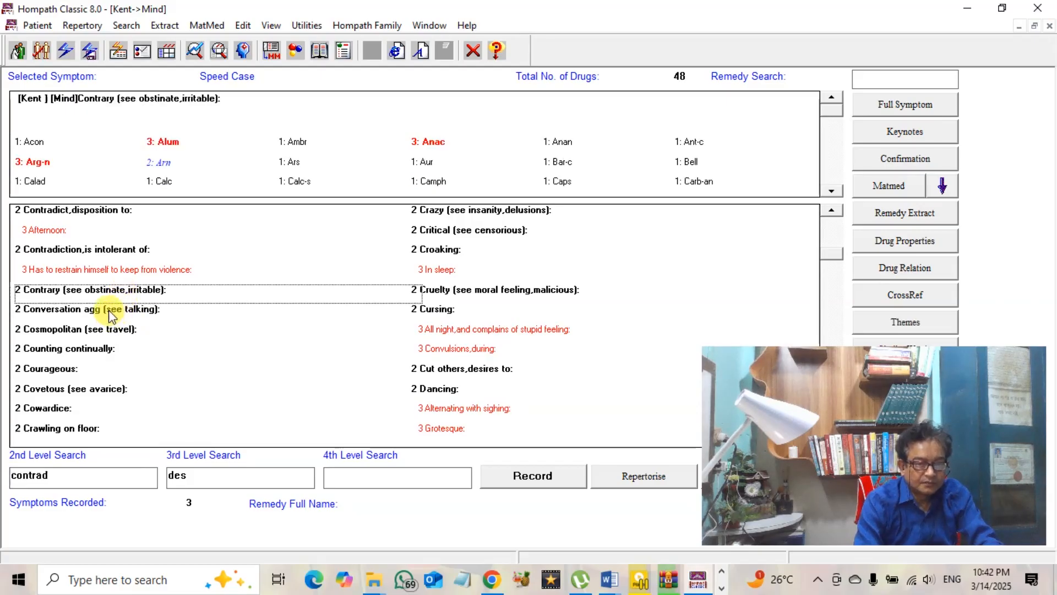
{"action": "left_click", "coordinate": [112, 251]}
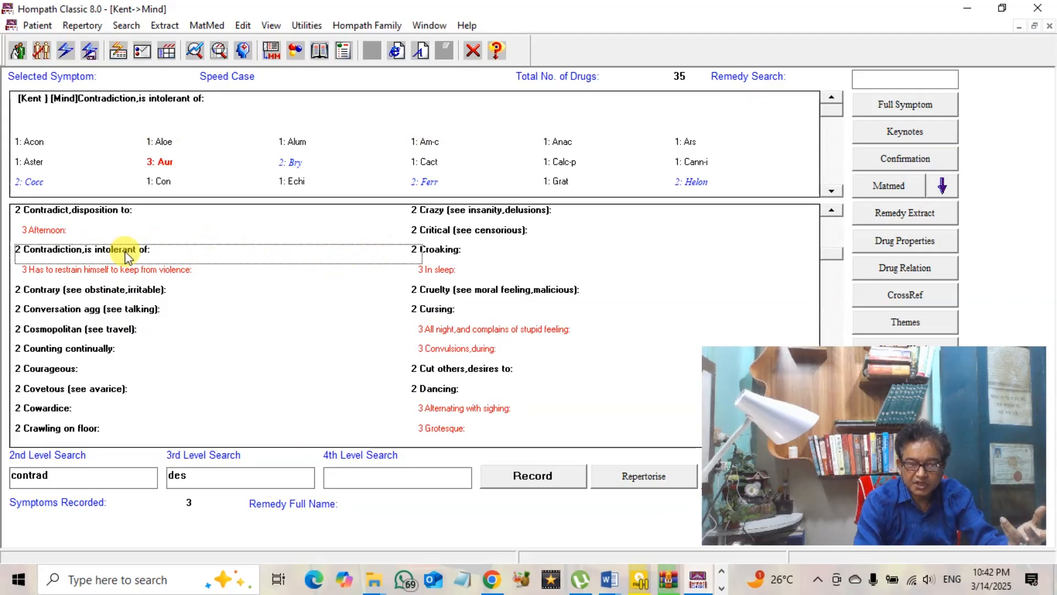
{"action": "left_click", "coordinate": [535, 489]}
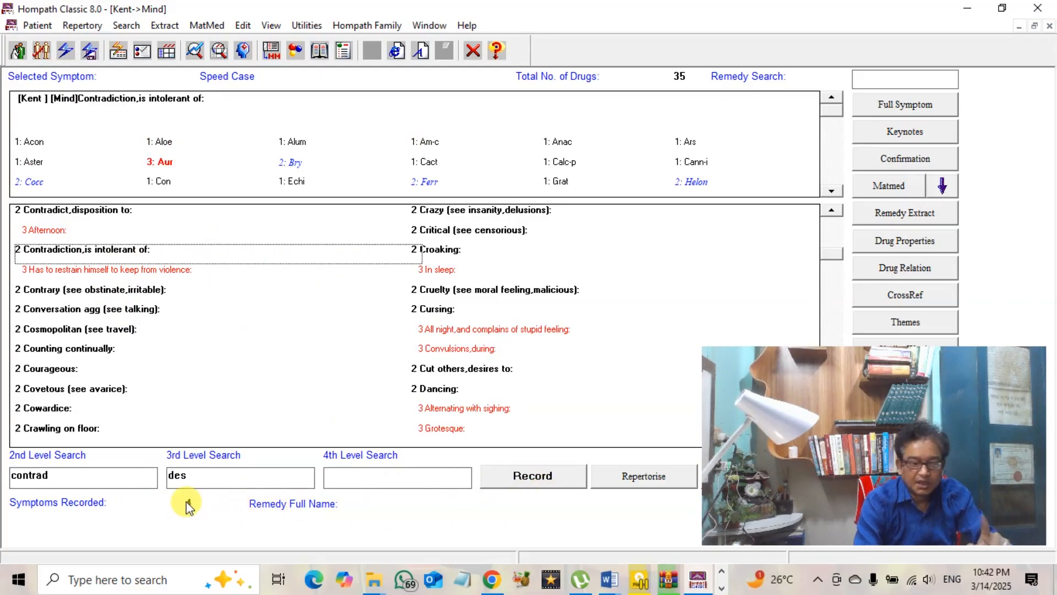
{"action": "left_click", "coordinate": [97, 486]}
{"action": "double_click", "coordinate": [96, 485]}
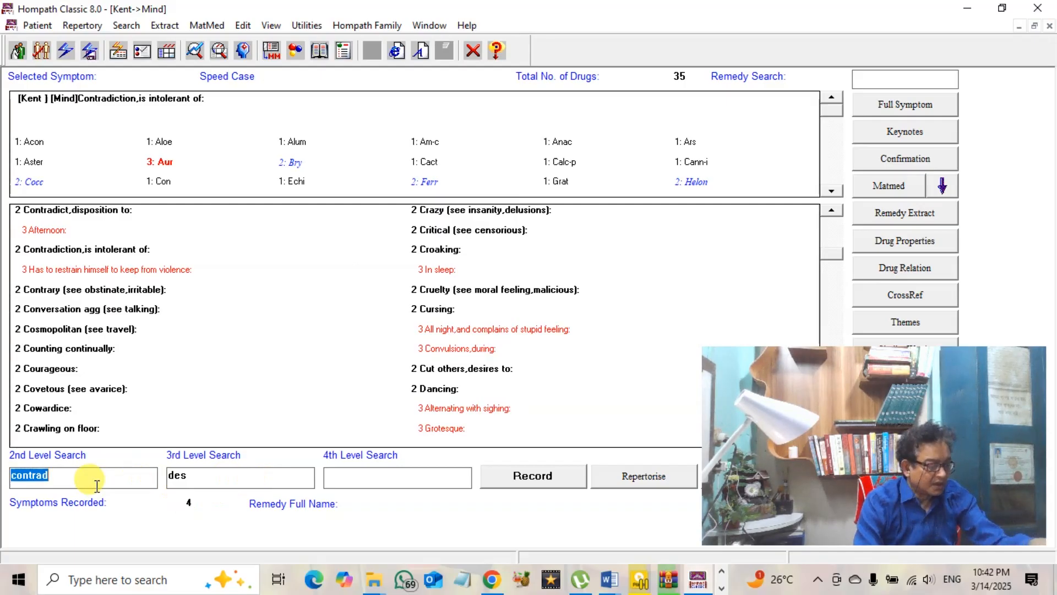
Search 'cow' and record Cowardice (61 remedies) as the fifth symptom, then view the Death rubric
{"action": "type", "text": "co"}
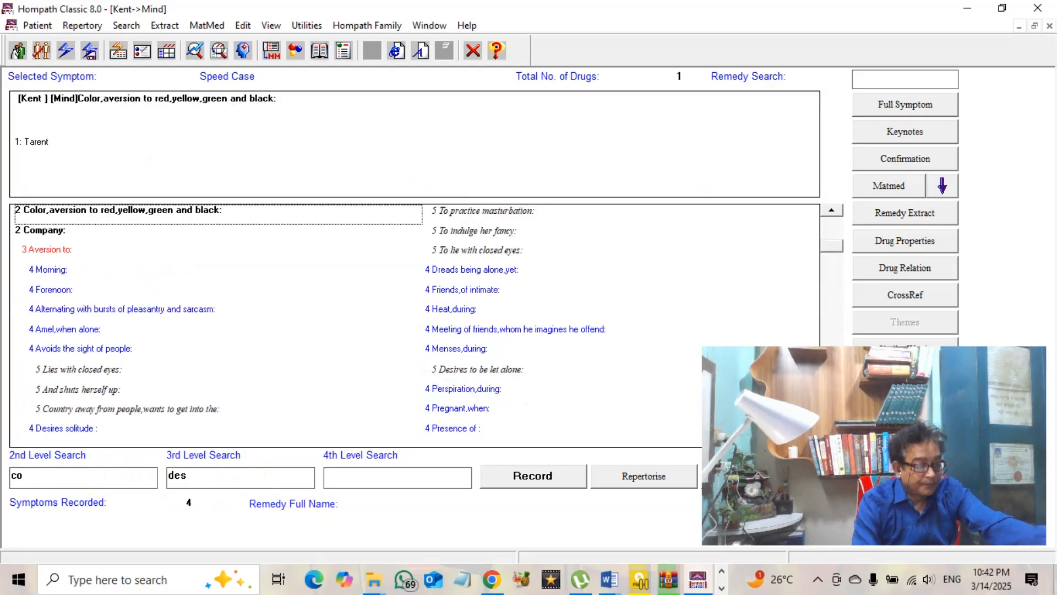
{"action": "type", "text": "w"}
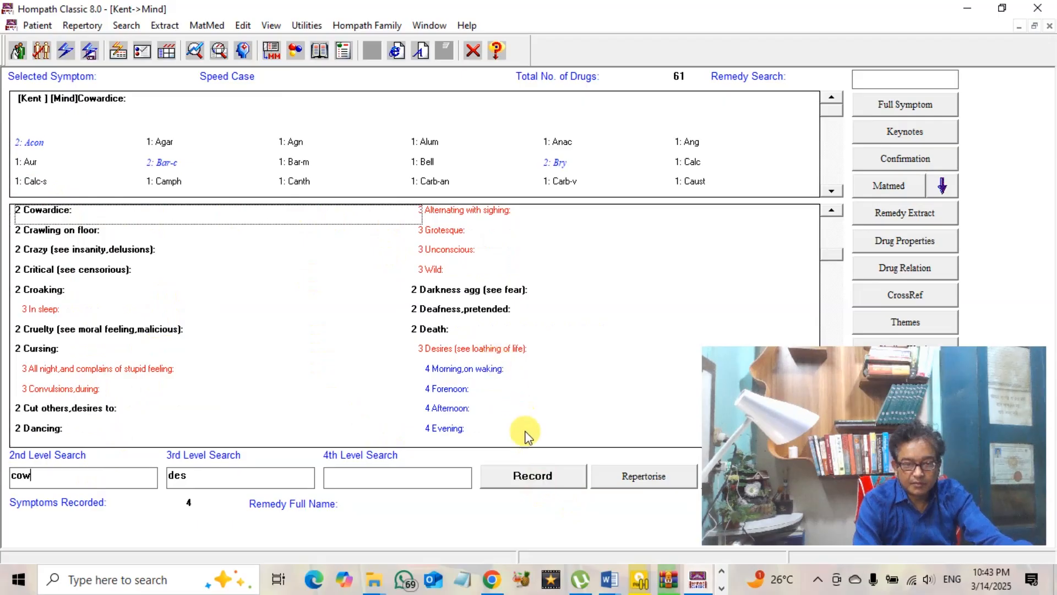
{"action": "left_click", "coordinate": [527, 482]}
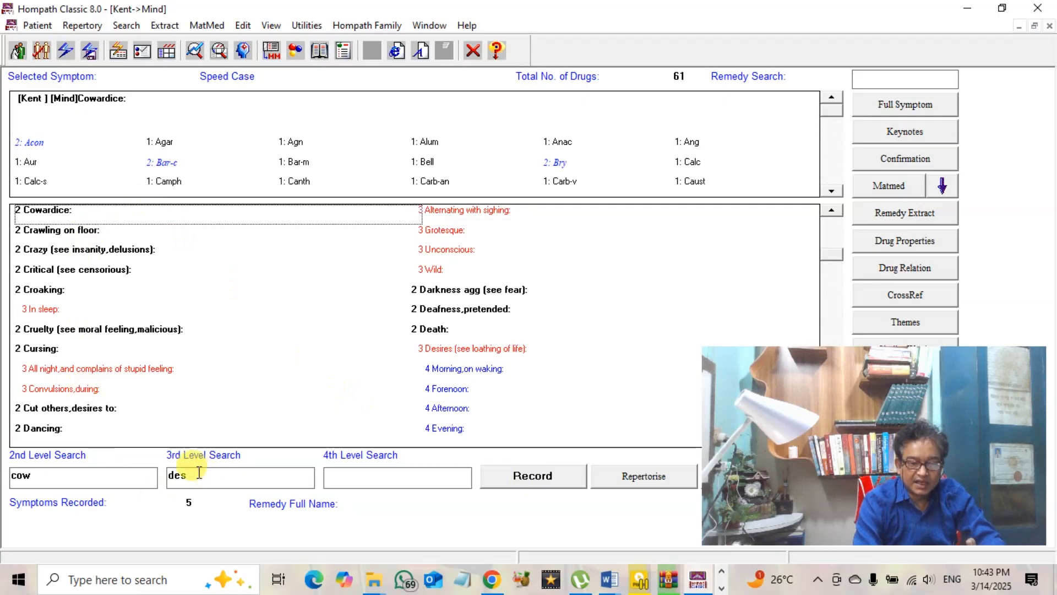
{"action": "left_click_drag", "start_coordinate": [189, 472], "coordinate": [154, 479]}
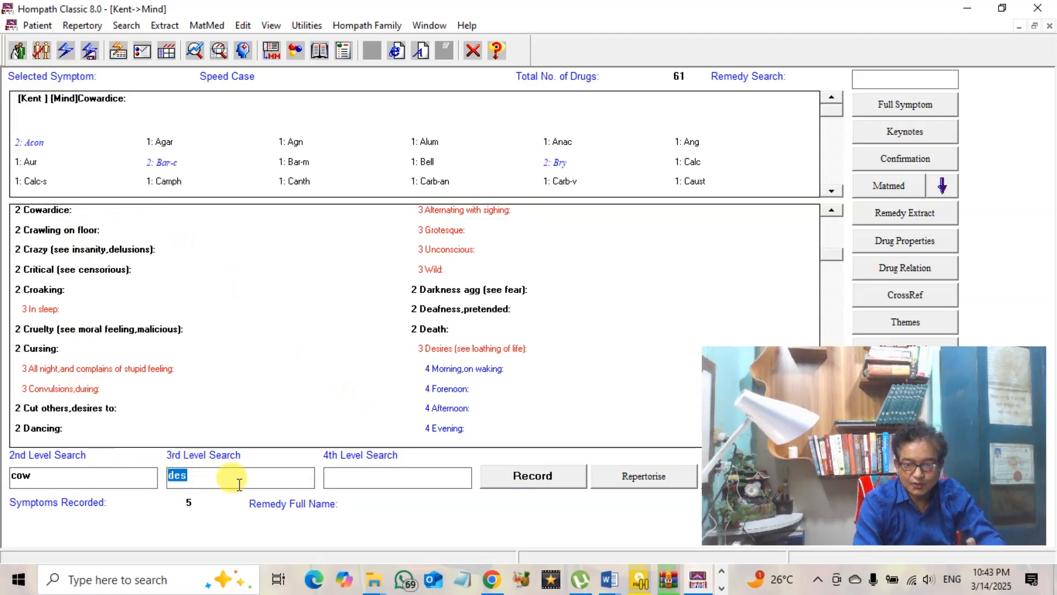
{"action": "left_click", "coordinate": [195, 477]}
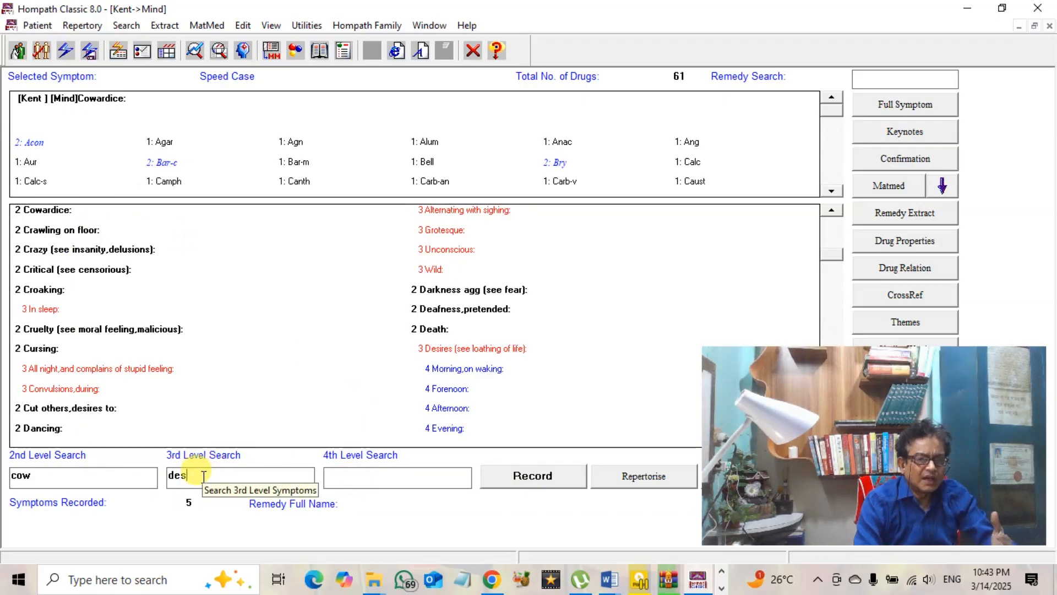
{"action": "left_click", "coordinate": [434, 332]}
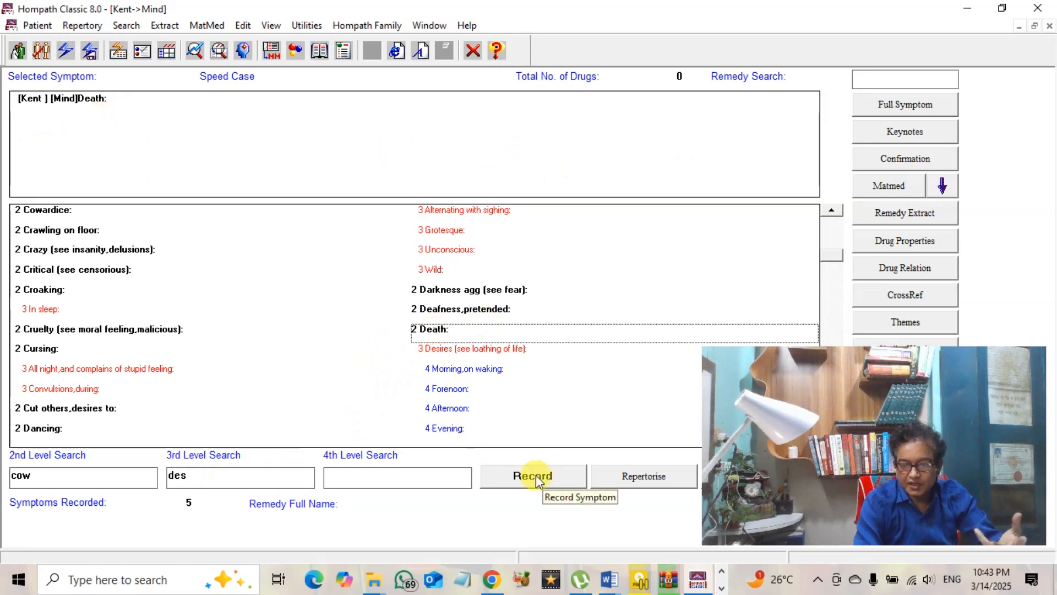
Step through the Death sub-rubrics to Presentiment of (46 remedies), then select the old search term 'cow'
{"action": "left_click", "coordinate": [511, 350]}
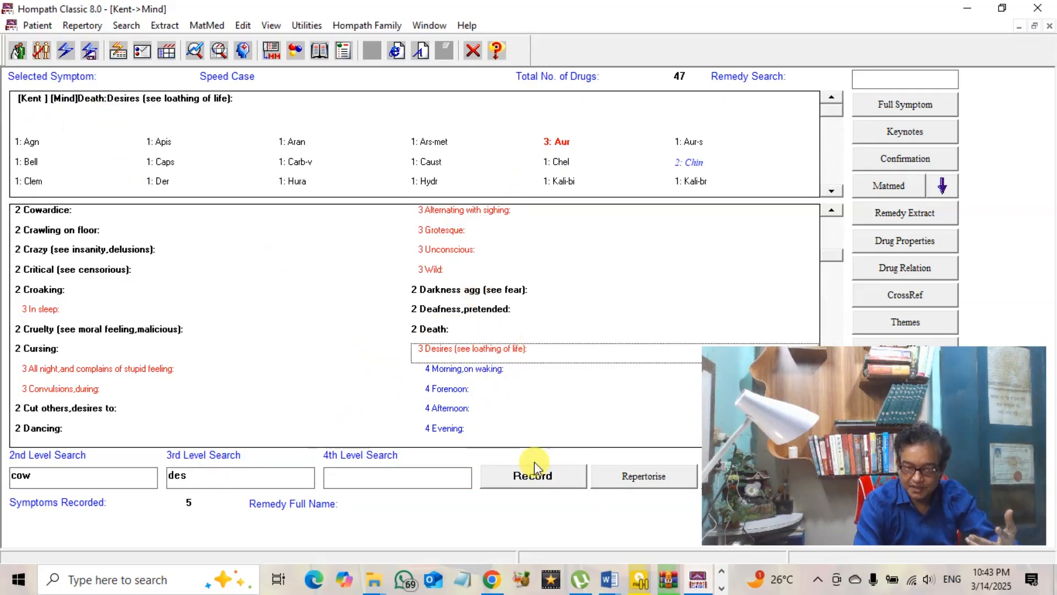
{"action": "key", "text": "Down"}
{"action": "key", "text": "Down"}
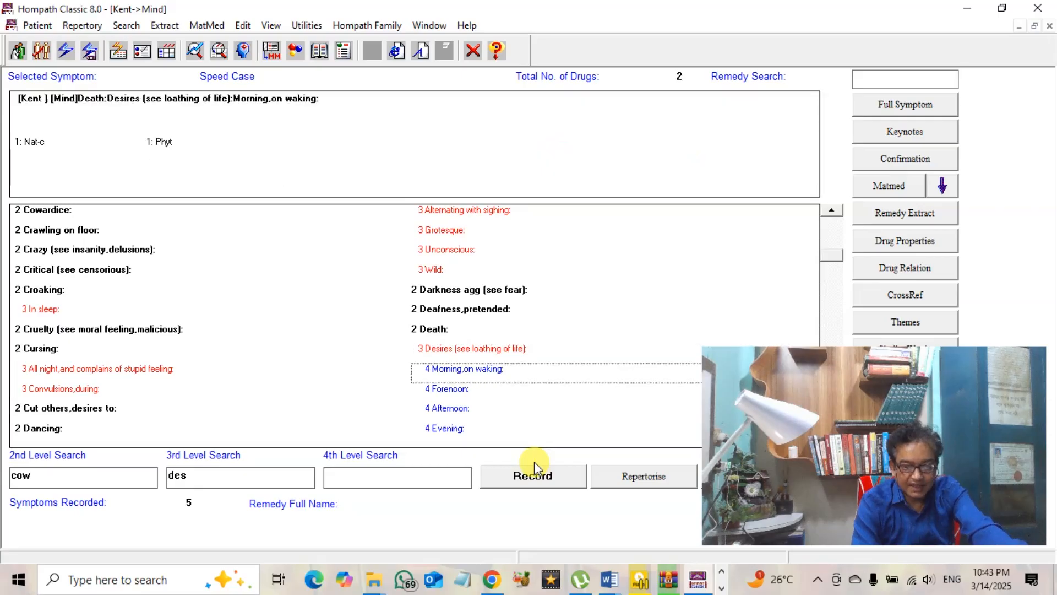
{"action": "key", "text": "Down"}
{"action": "key", "text": "Down"}
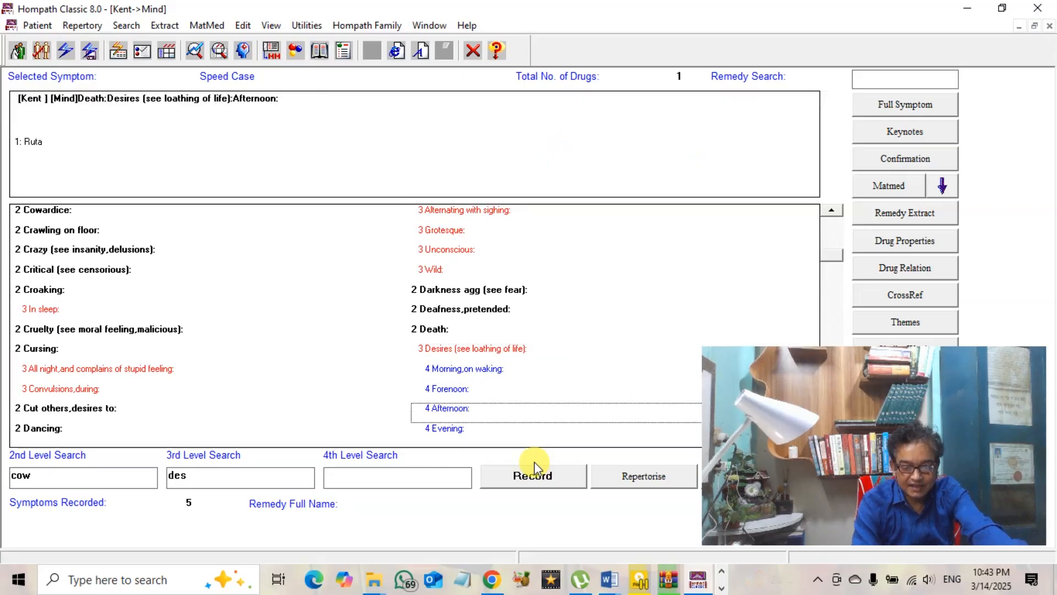
{"action": "key", "text": "Down"}
{"action": "key", "text": "Down"}
{"action": "key", "text": "Down"}
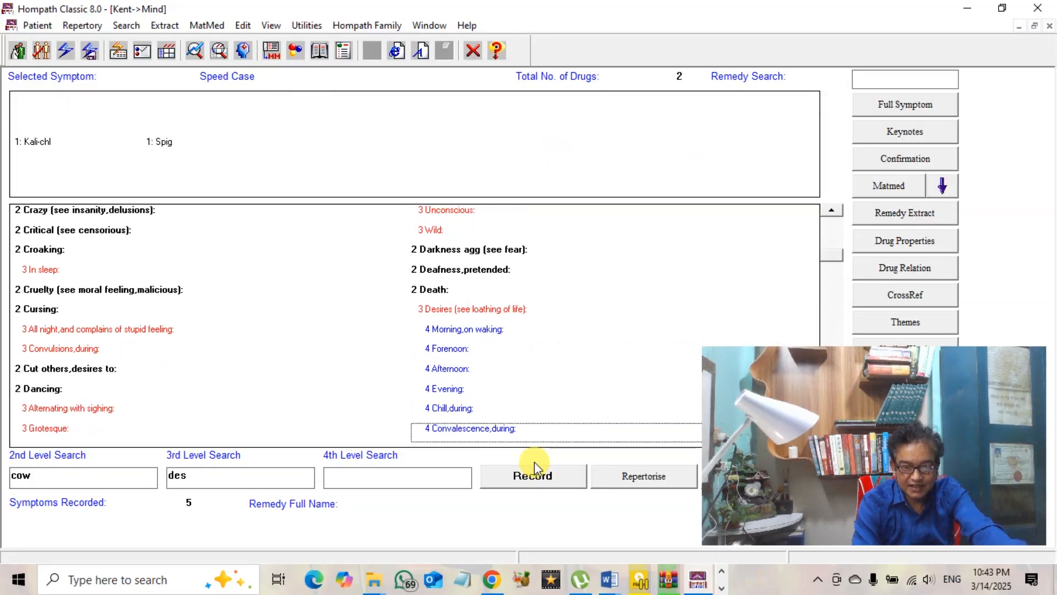
{"action": "key", "text": "Down"}
{"action": "key", "text": "Down"}
{"action": "key", "text": "Down"}
{"action": "key", "text": "Down"}
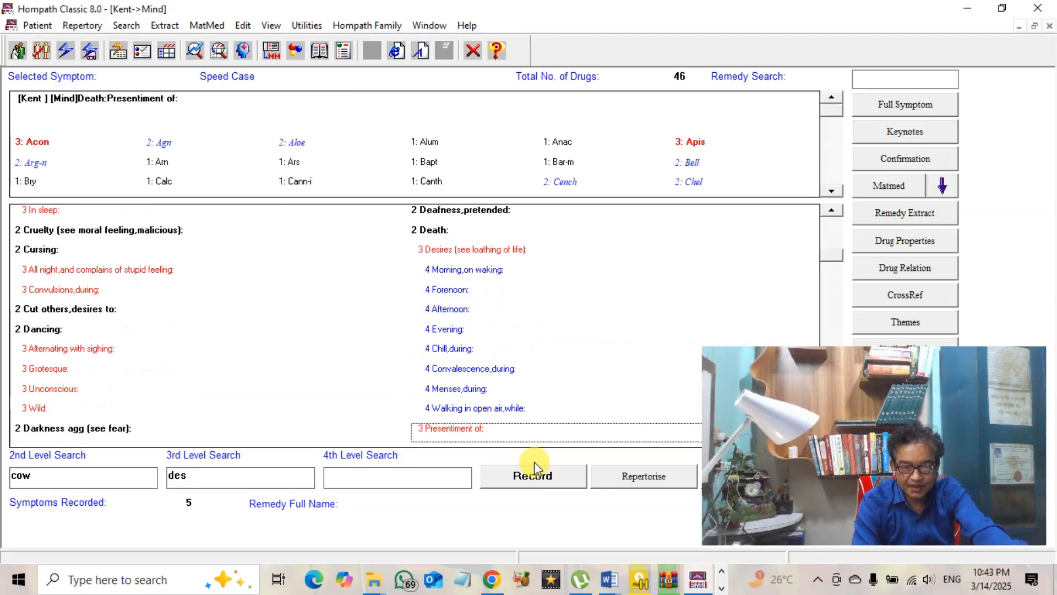
{"action": "key", "text": "Down"}
{"action": "key", "text": "Up"}
{"action": "key", "text": "Up"}
{"action": "key", "text": "Up"}
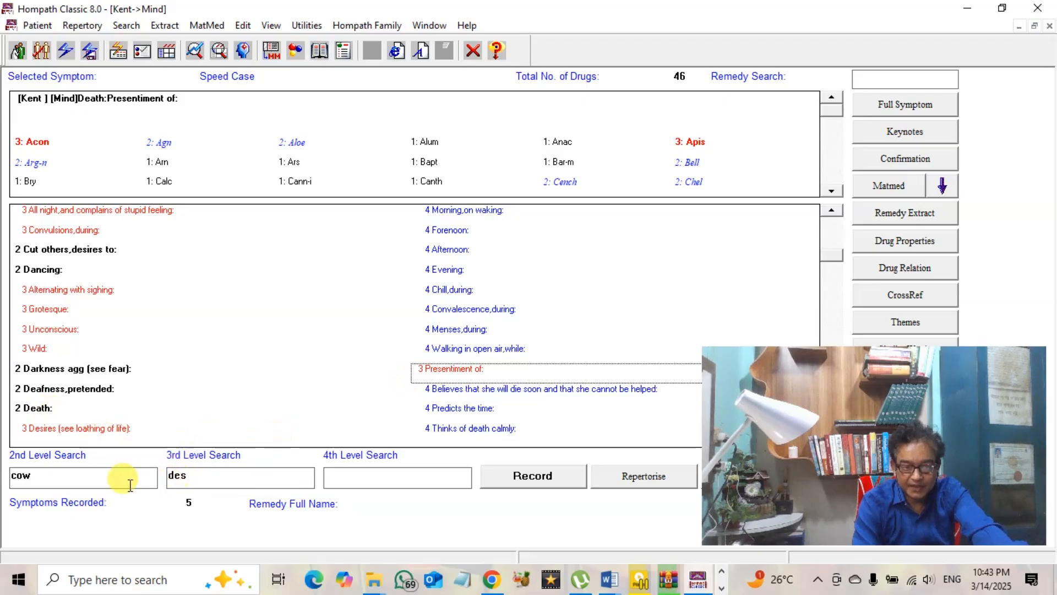
{"action": "left_click", "coordinate": [46, 481]}
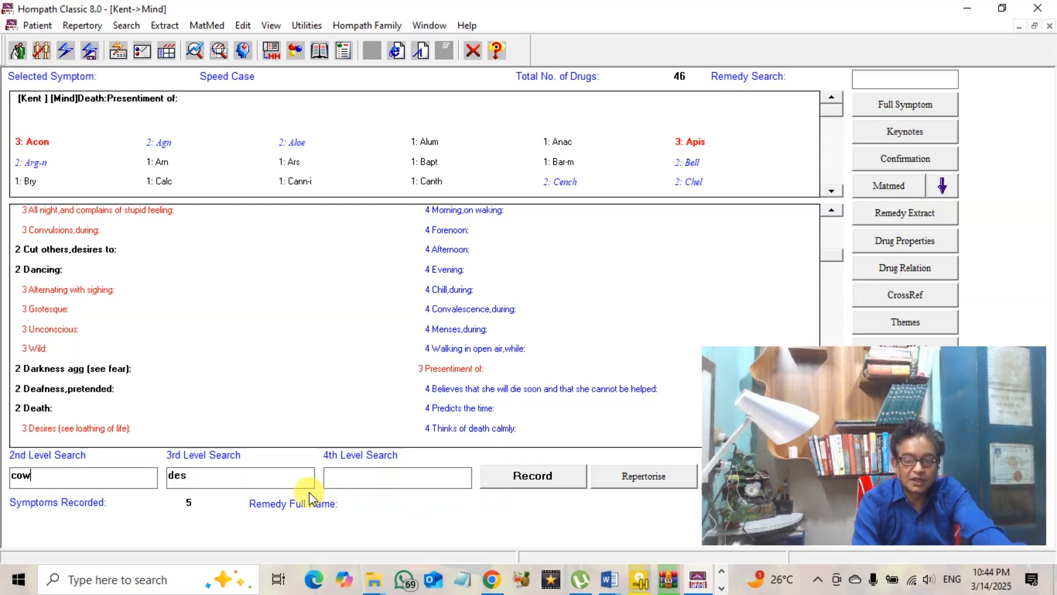
{"action": "double_click", "coordinate": [56, 476]}
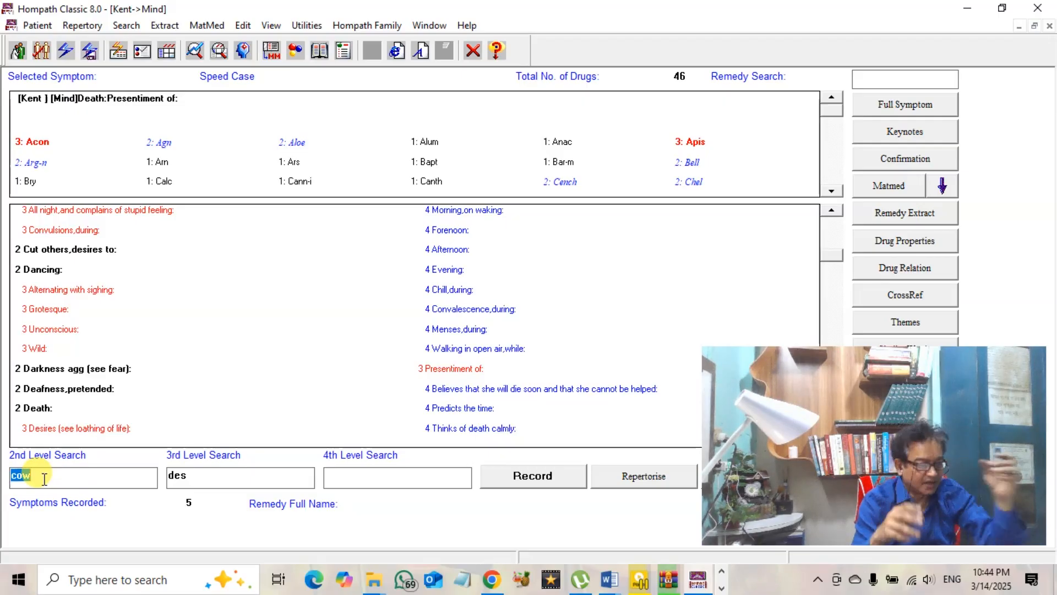
Search 'desp' to show Despair with 92 remedies, then select the sub-rubric term 'des'
{"action": "type", "text": "desp"}
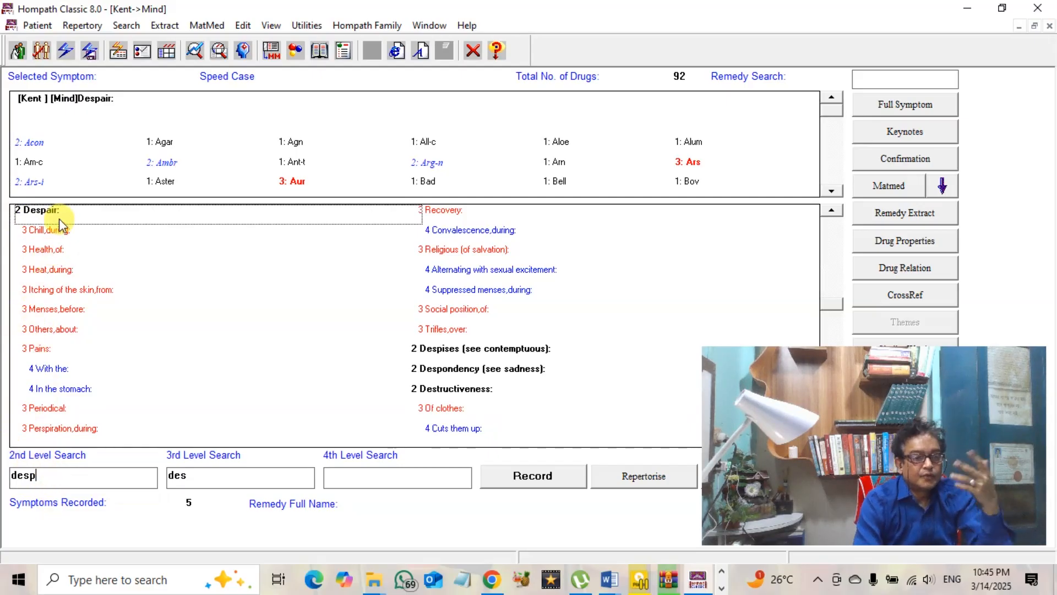
{"action": "left_click", "coordinate": [220, 477]}
{"action": "double_click", "coordinate": [220, 477]}
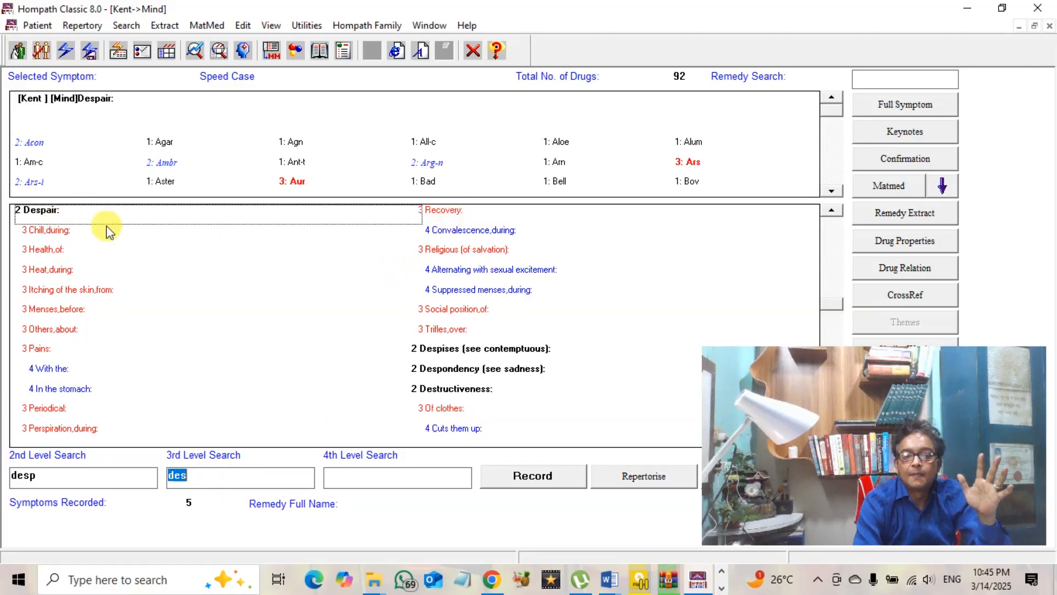
Record Despair: Recovery into the case
{"action": "left_click", "coordinate": [443, 210]}
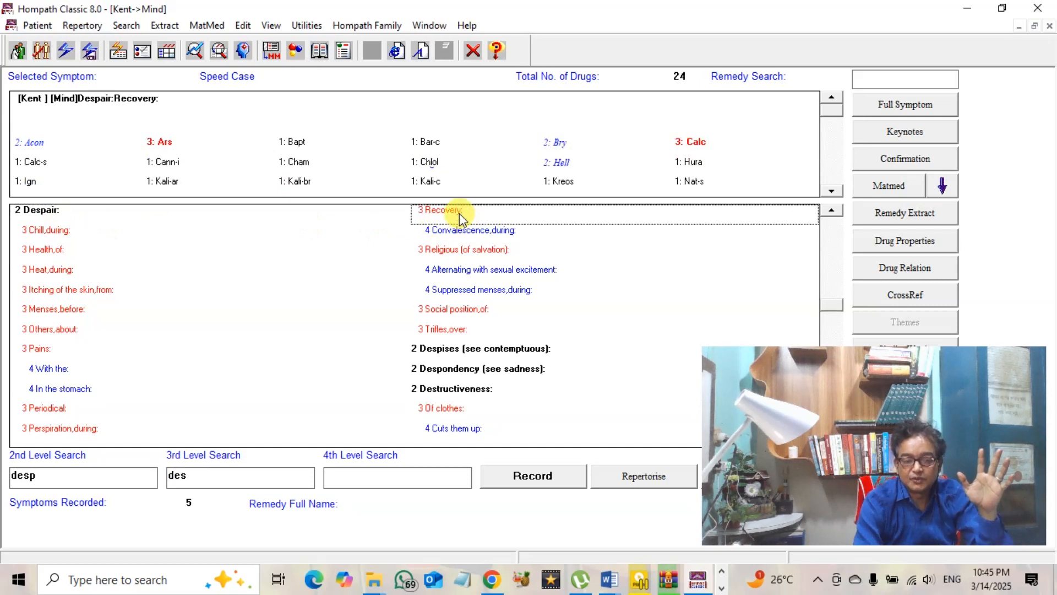
{"action": "left_click", "coordinate": [60, 211]}
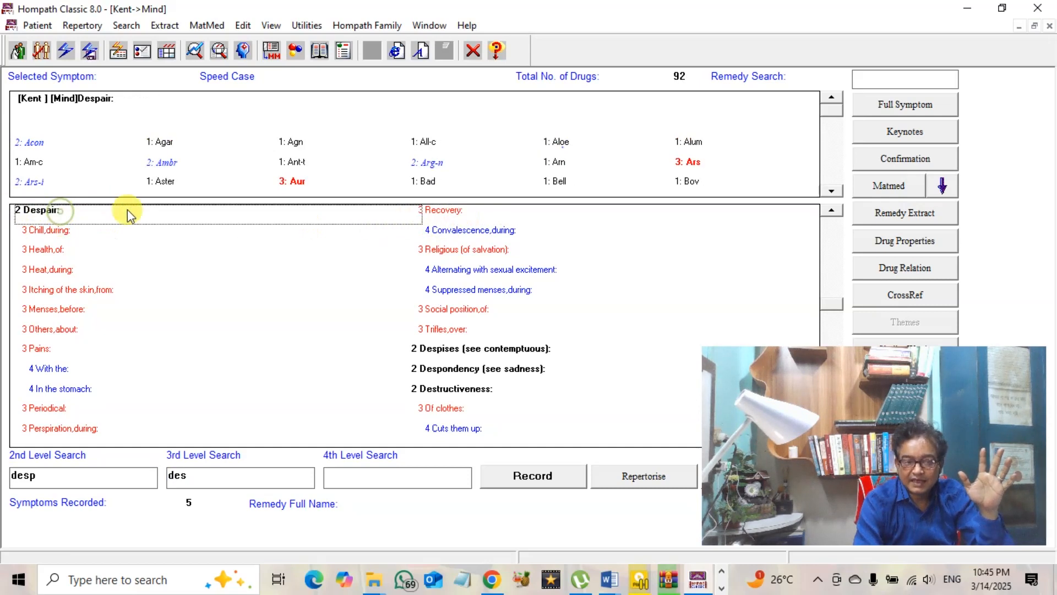
{"action": "left_click", "coordinate": [451, 214]}
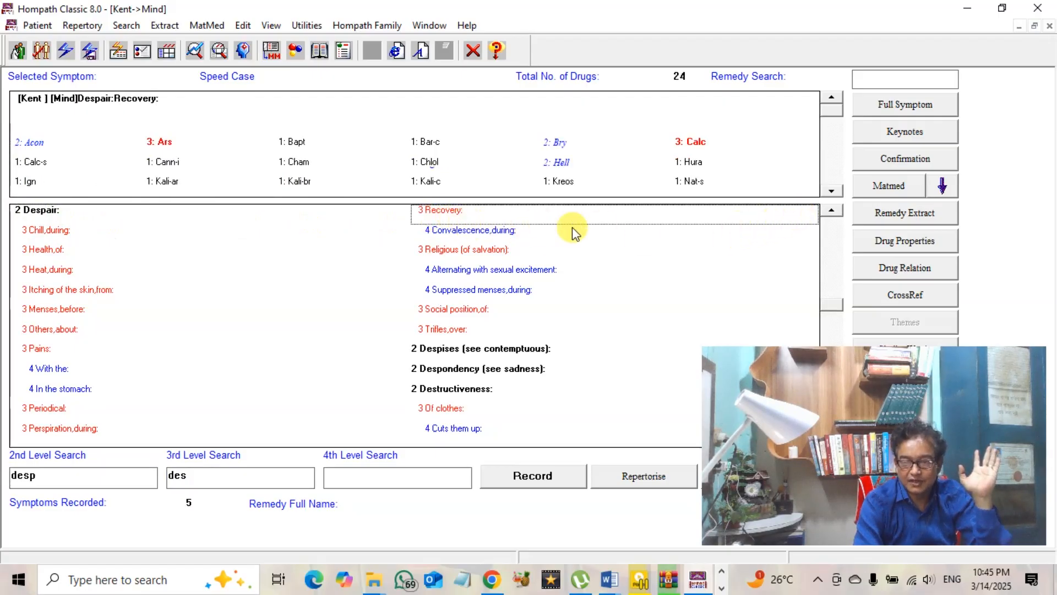
{"action": "left_click", "coordinate": [532, 474]}
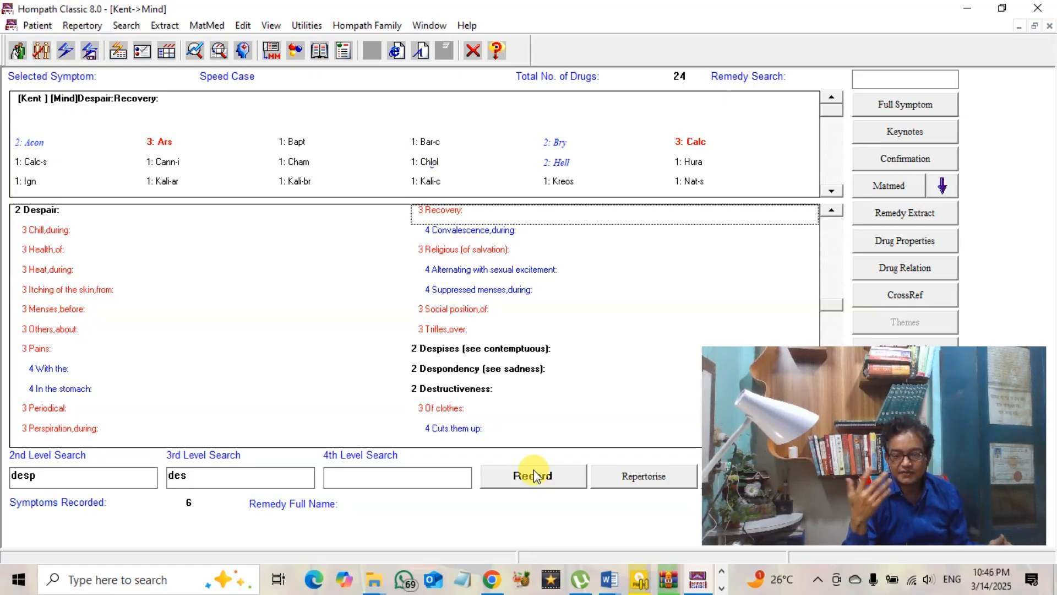
Record Despair: Religious (of salvation) as the seventh symptom, then select the 'desp' search term
{"action": "left_click", "coordinate": [477, 255]}
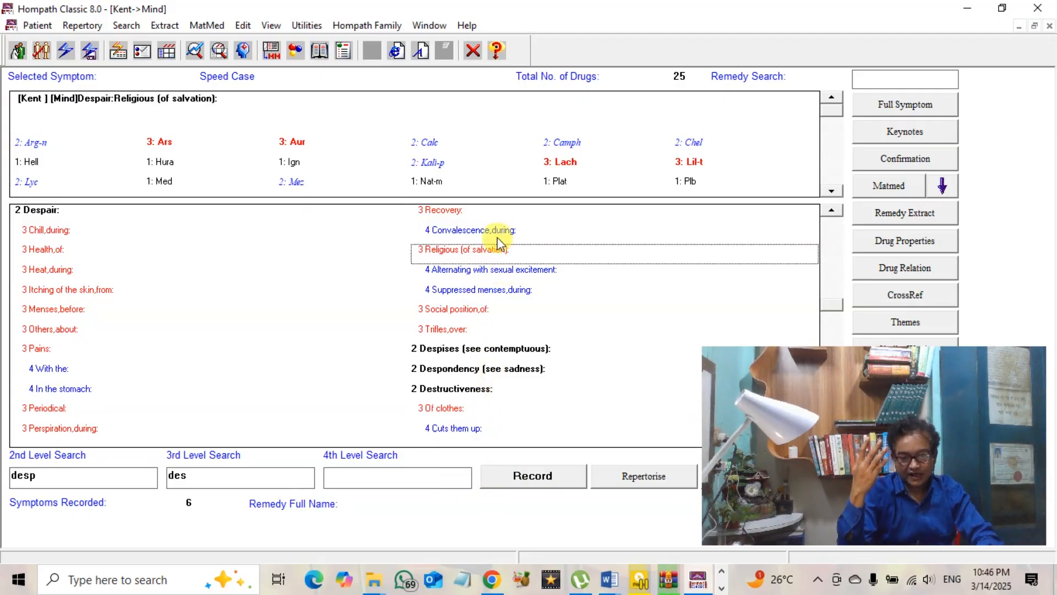
{"action": "left_click", "coordinate": [532, 478]}
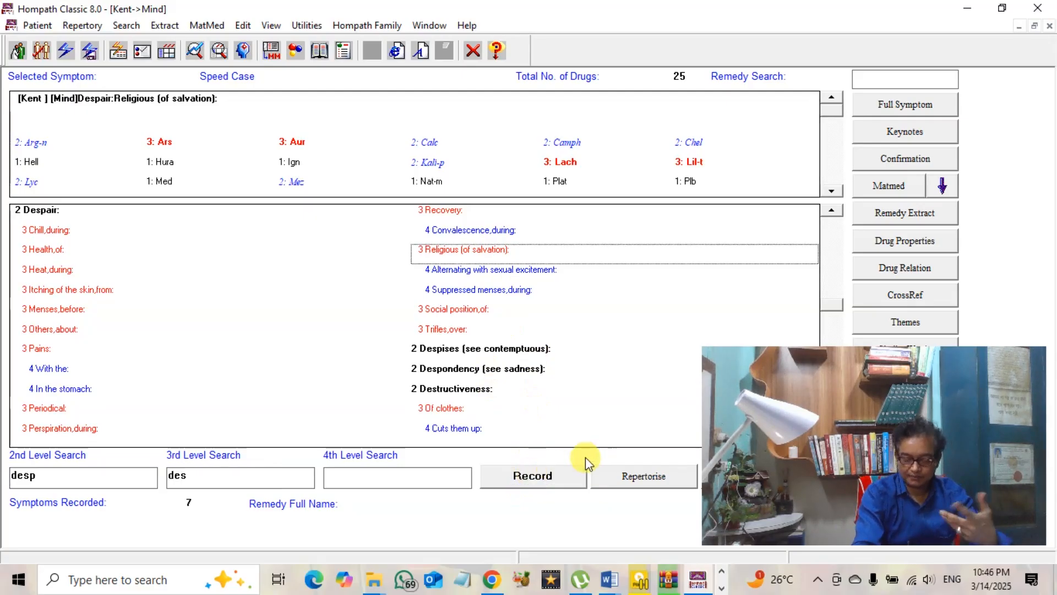
{"action": "double_click", "coordinate": [108, 475]}
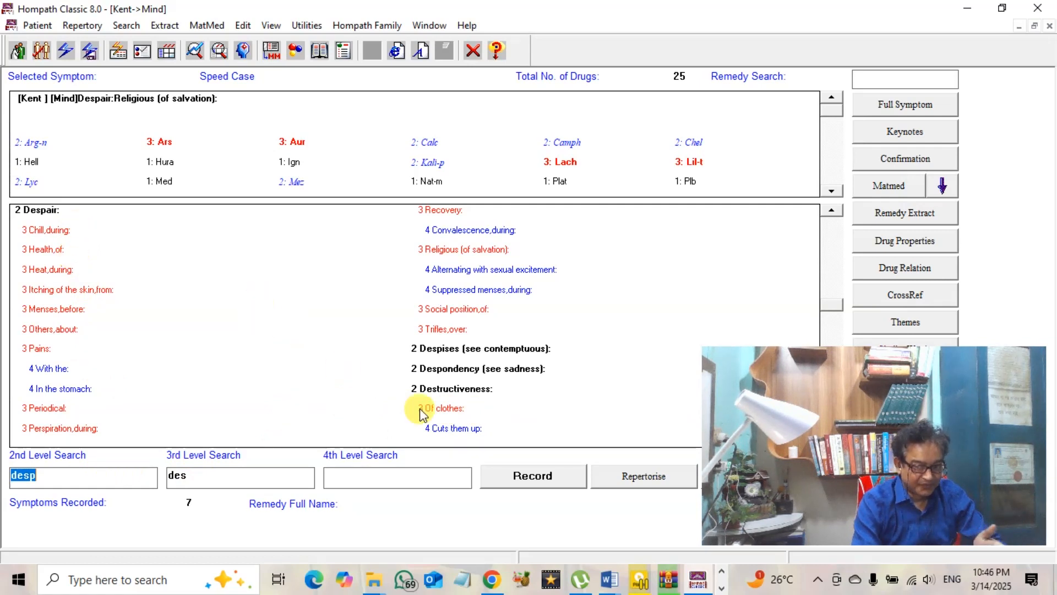
Browse from Destructiveness through Discontented and Discouraged, then show Doubtful: Recovery, of (14 remedies)
{"action": "left_click", "coordinate": [468, 392]}
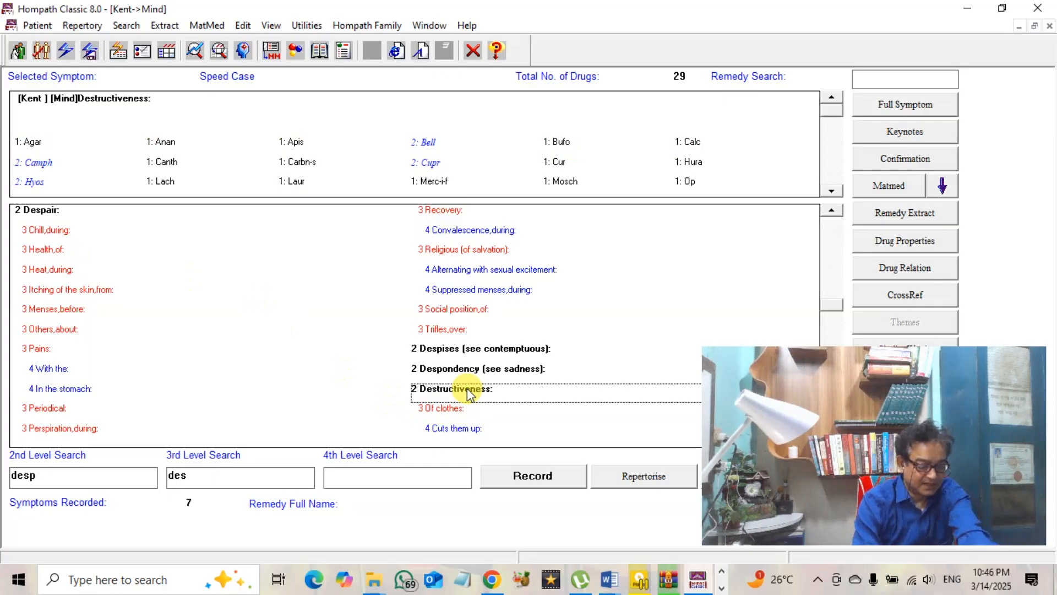
{"action": "key", "text": "Down"}
{"action": "key", "text": "Down"}
{"action": "key", "text": "Down"}
{"action": "key", "text": "Down"}
{"action": "key", "text": "Down"}
{"action": "key", "text": "Down"}
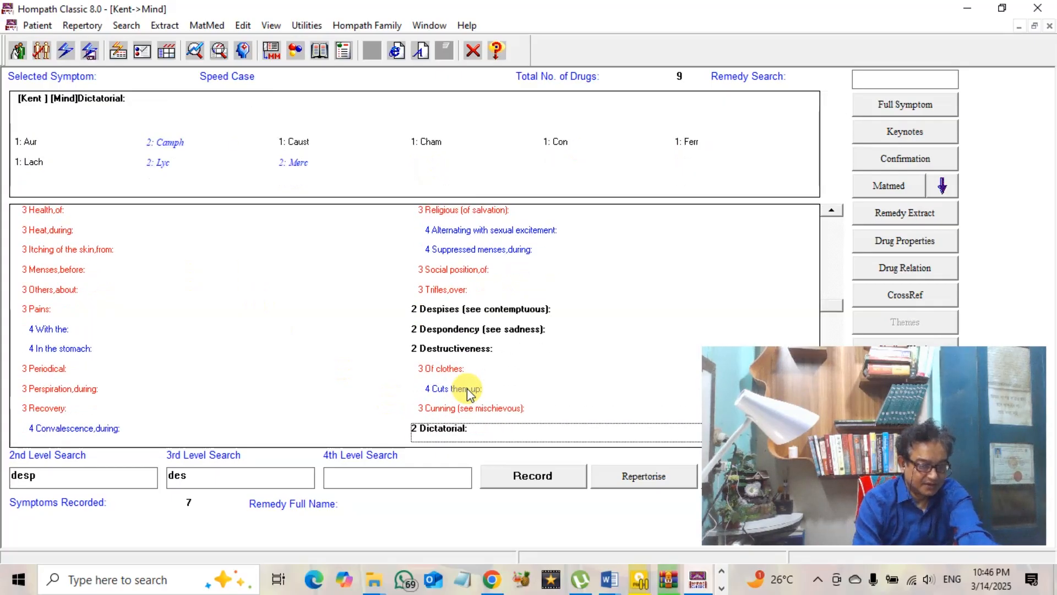
{"action": "key", "text": "Down"}
{"action": "key", "text": "Down"}
{"action": "key", "text": "Down"}
{"action": "key", "text": "Down"}
{"action": "key", "text": "Down"}
{"action": "key", "text": "Down"}
{"action": "key", "text": "Down"}
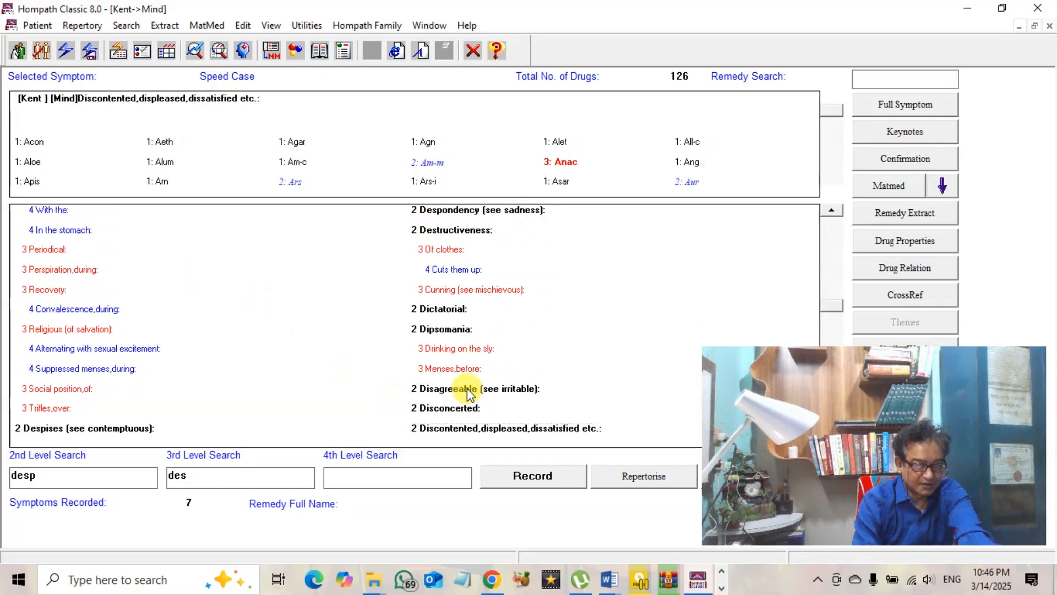
{"action": "key", "text": "Down"}
{"action": "key", "text": "Down"}
{"action": "key", "text": "Down"}
{"action": "key", "text": "Down"}
{"action": "key", "text": "Down"}
{"action": "key", "text": "Down"}
{"action": "key", "text": "Down"}
{"action": "key", "text": "Down"}
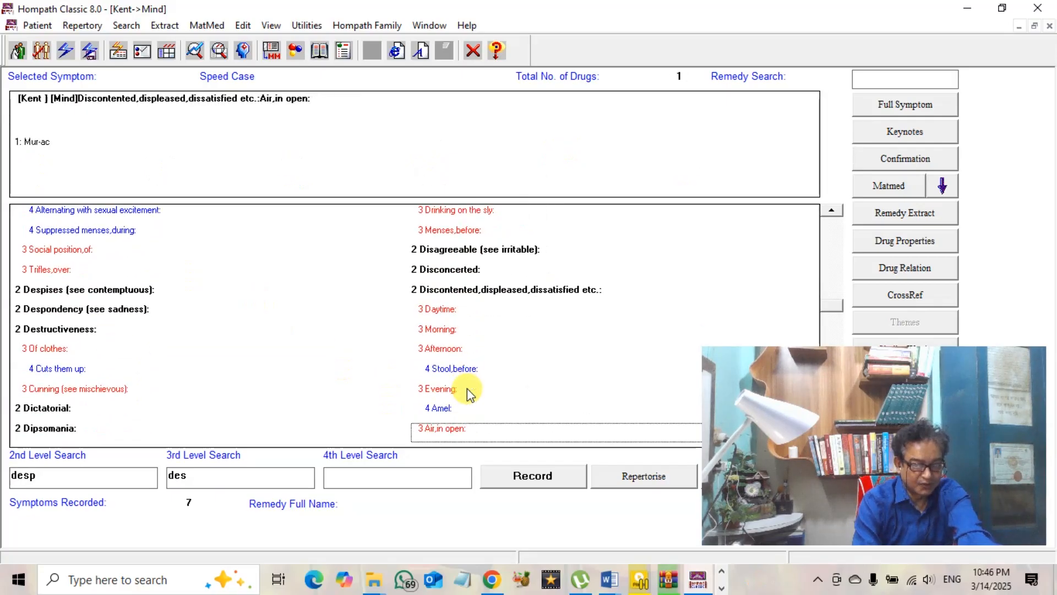
{"action": "key", "text": "Down"}
{"action": "key", "text": "Down"}
{"action": "key", "text": "Down"}
{"action": "key", "text": "Down"}
{"action": "key", "text": "Down"}
{"action": "key", "text": "Down"}
{"action": "key", "text": "Down"}
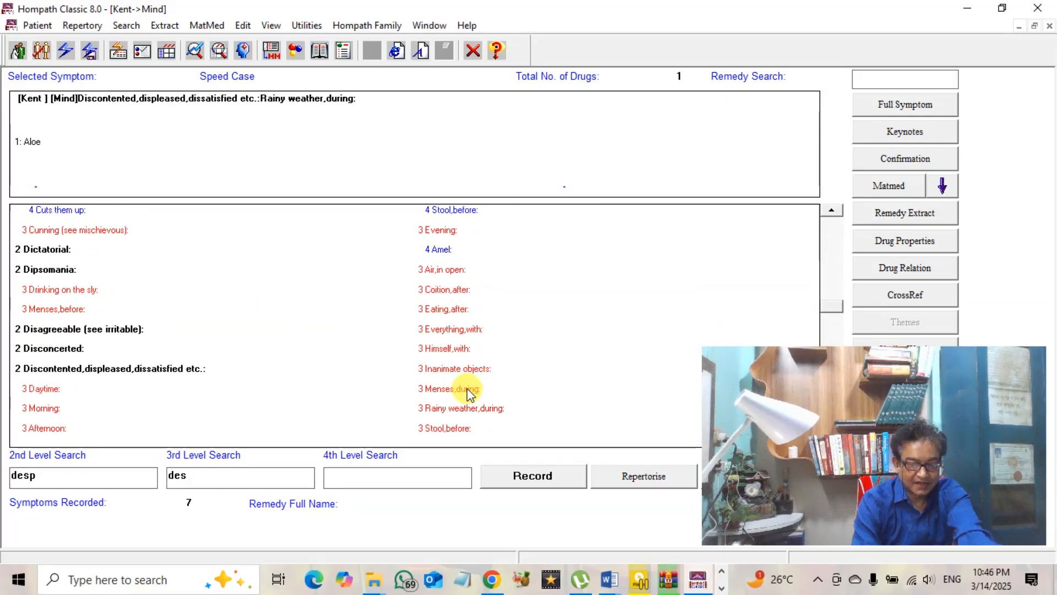
{"action": "key", "text": "Down"}
{"action": "key", "text": "Down"}
{"action": "key", "text": "Down"}
{"action": "key", "text": "Down"}
{"action": "key", "text": "Down"}
{"action": "key", "text": "Down"}
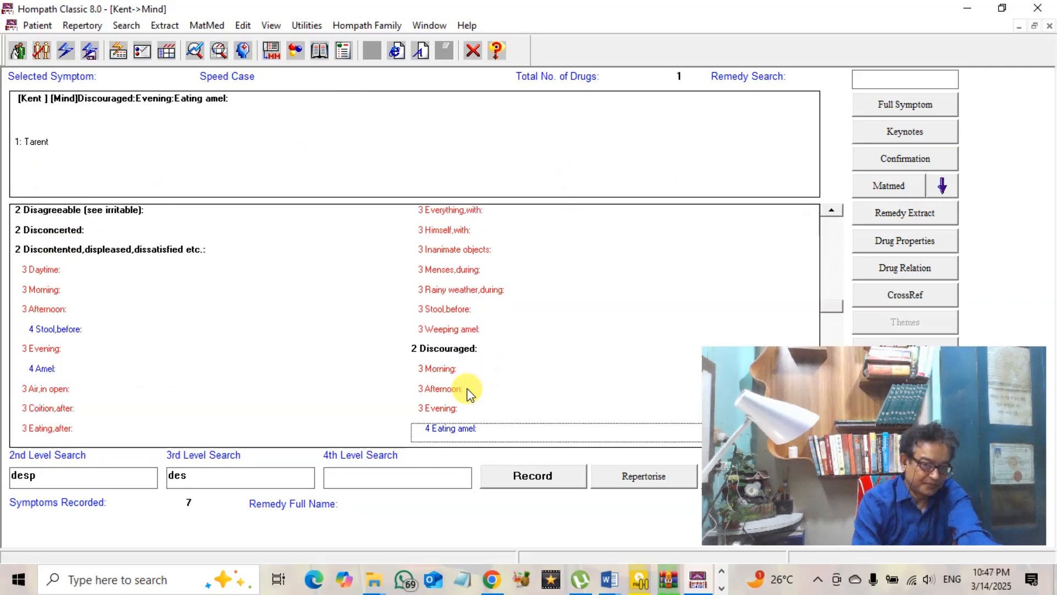
{"action": "key", "text": "Down"}
{"action": "key", "text": "Down"}
{"action": "key", "text": "Down"}
{"action": "key", "text": "Down"}
{"action": "key", "text": "Down"}
{"action": "key", "text": "Down"}
{"action": "key", "text": "Down"}
{"action": "key", "text": "Down"}
{"action": "key", "text": "Down"}
{"action": "key", "text": "Down"}
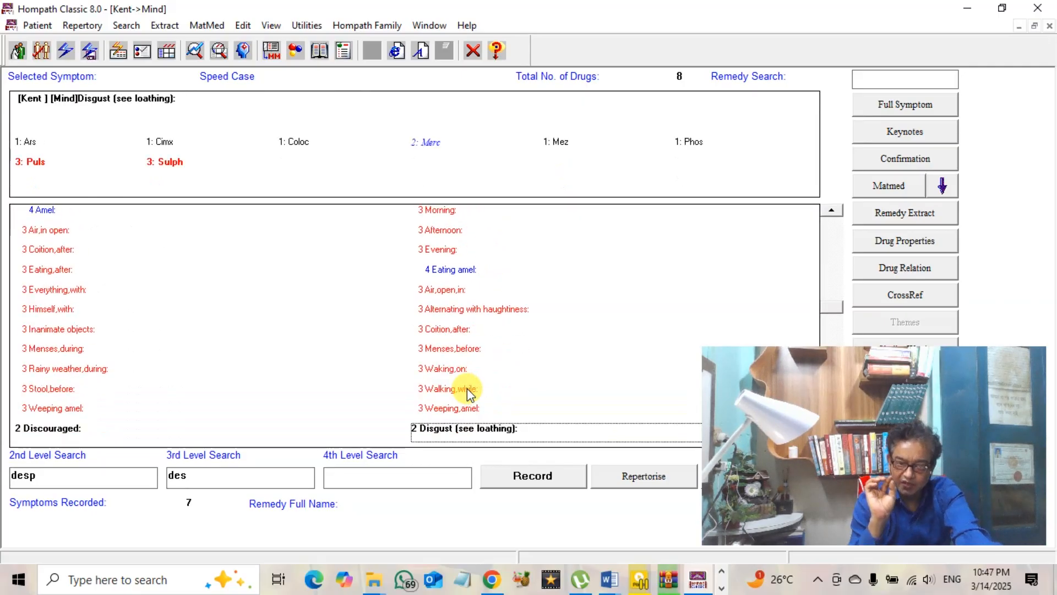
{"action": "key", "text": "Down"}
{"action": "key", "text": "Down"}
{"action": "key", "text": "Down"}
{"action": "key", "text": "Down"}
{"action": "key", "text": "Down"}
{"action": "key", "text": "Down"}
{"action": "key", "text": "Down"}
{"action": "key", "text": "Down"}
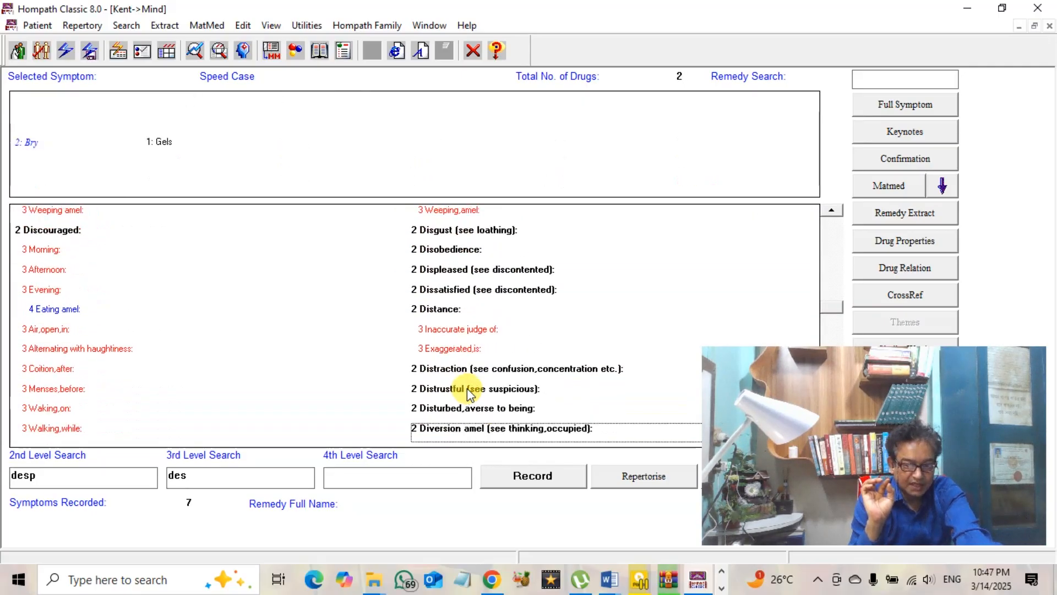
{"action": "key", "text": "Down"}
{"action": "key", "text": "Down"}
{"action": "key", "text": "Down"}
{"action": "key", "text": "Down"}
{"action": "key", "text": "Down"}
{"action": "key", "text": "Down"}
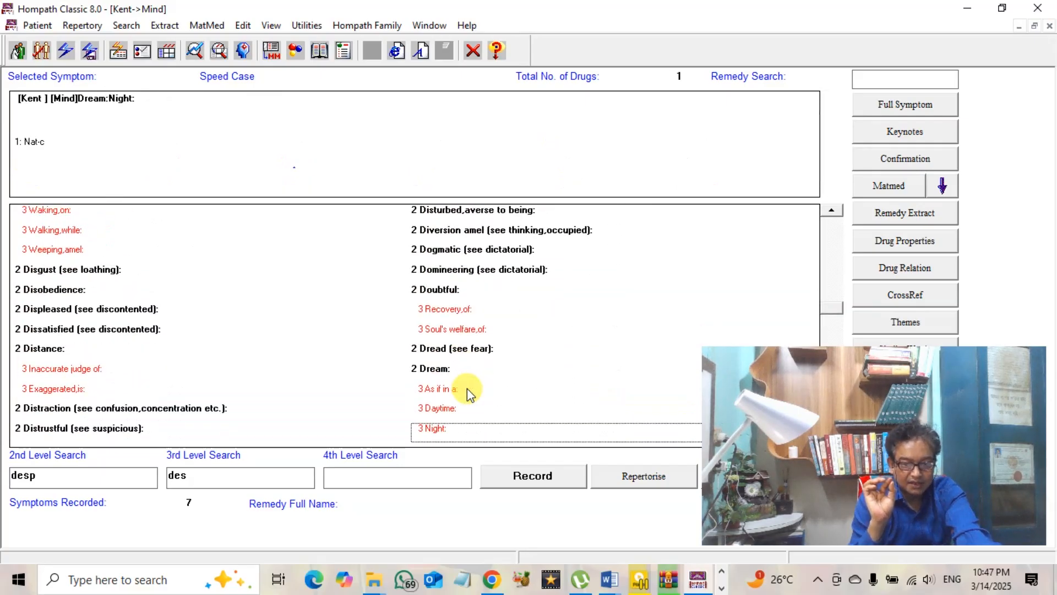
{"action": "left_click", "coordinate": [448, 297]}
{"action": "left_click", "coordinate": [469, 316]}
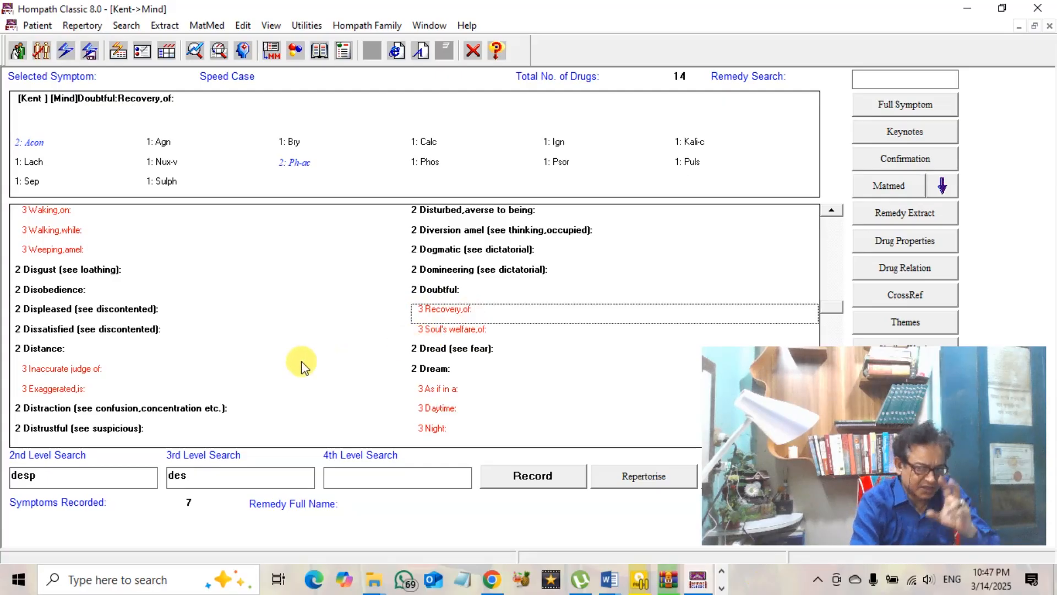
Search 'desp' again and show the Despair: Recovery remedies
{"action": "left_click", "coordinate": [70, 476]}
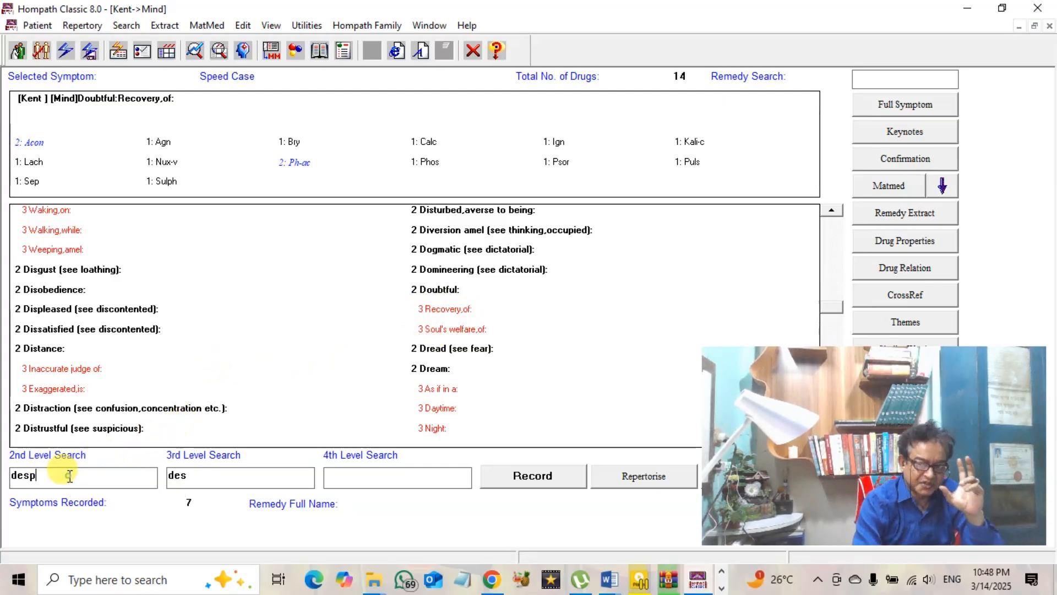
{"action": "double_click", "coordinate": [69, 476]}
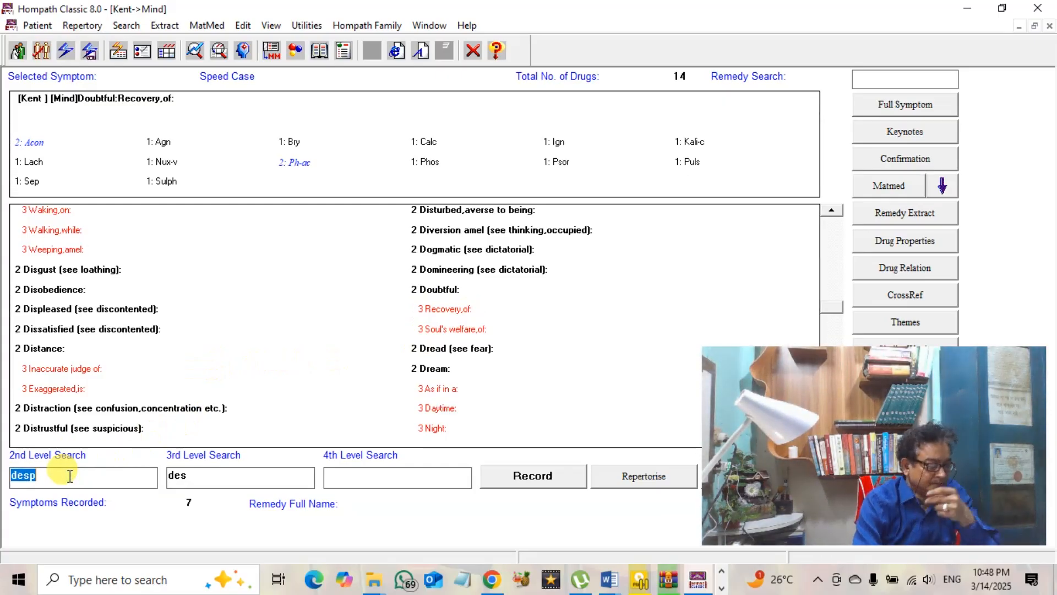
{"action": "type", "text": "des"}
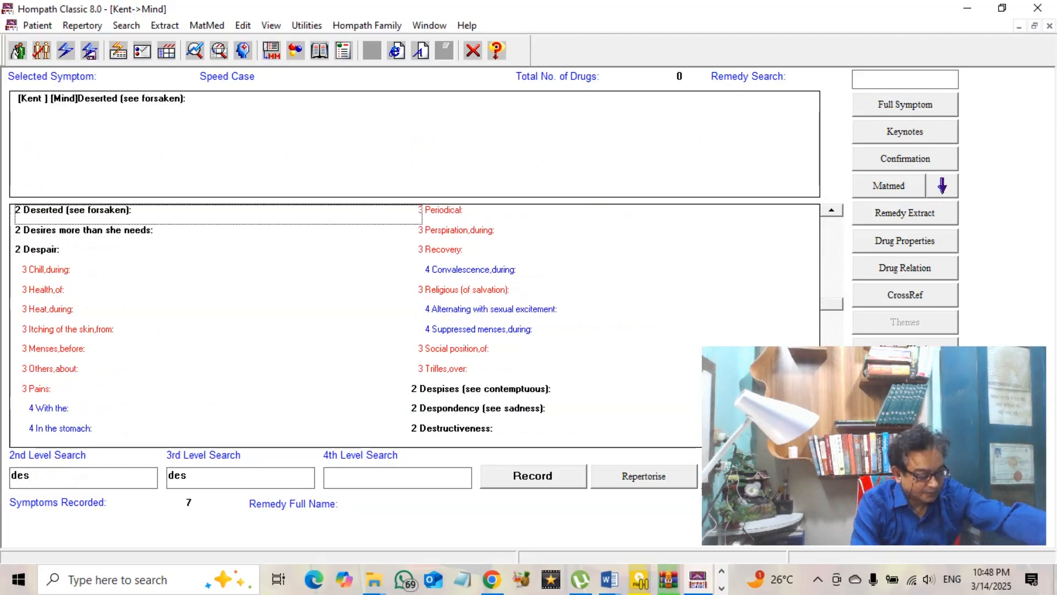
{"action": "type", "text": "p"}
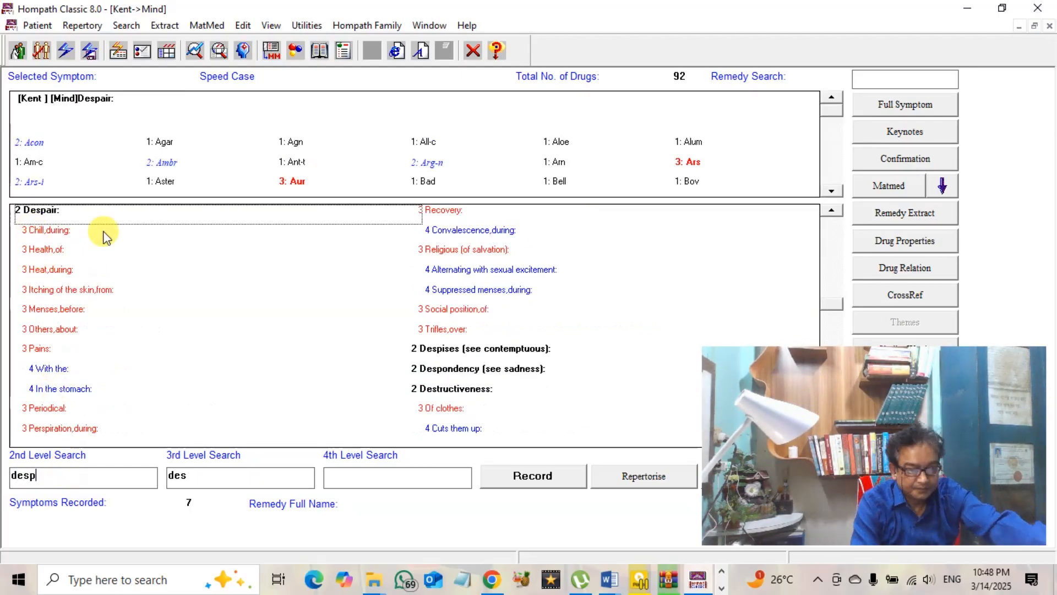
{"action": "left_click", "coordinate": [457, 215]}
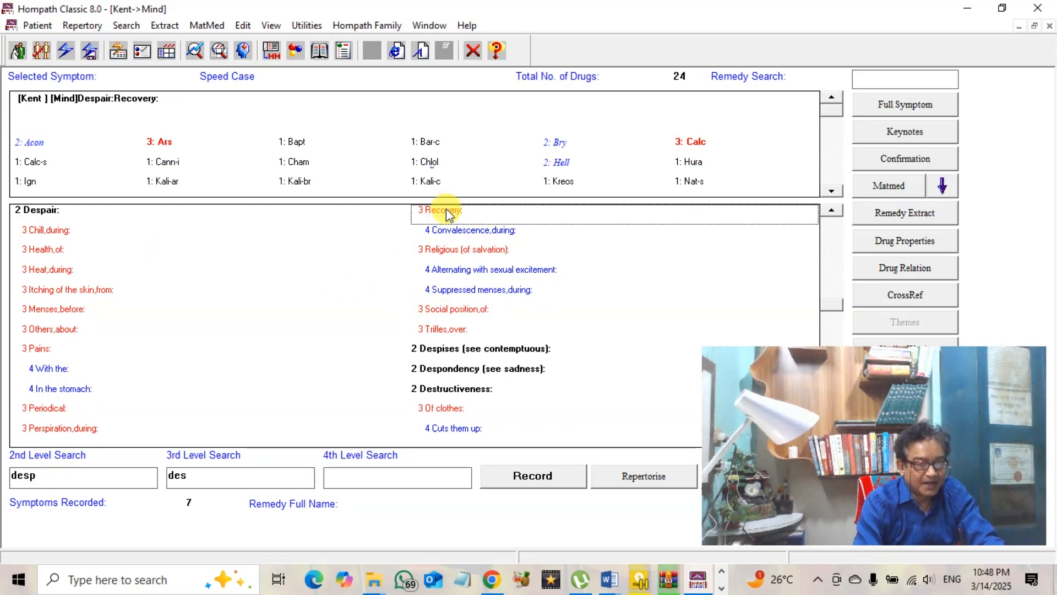
Try recording Religious (of salvation) and Recovery, dismissing the already-recorded warning each time
{"action": "left_click", "coordinate": [466, 257]}
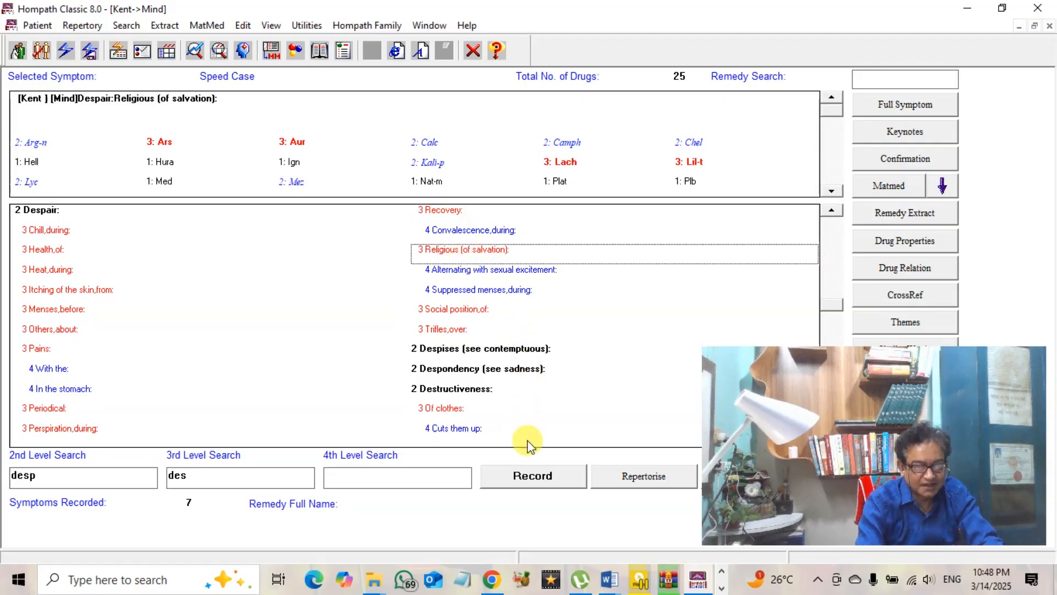
{"action": "left_click", "coordinate": [527, 478]}
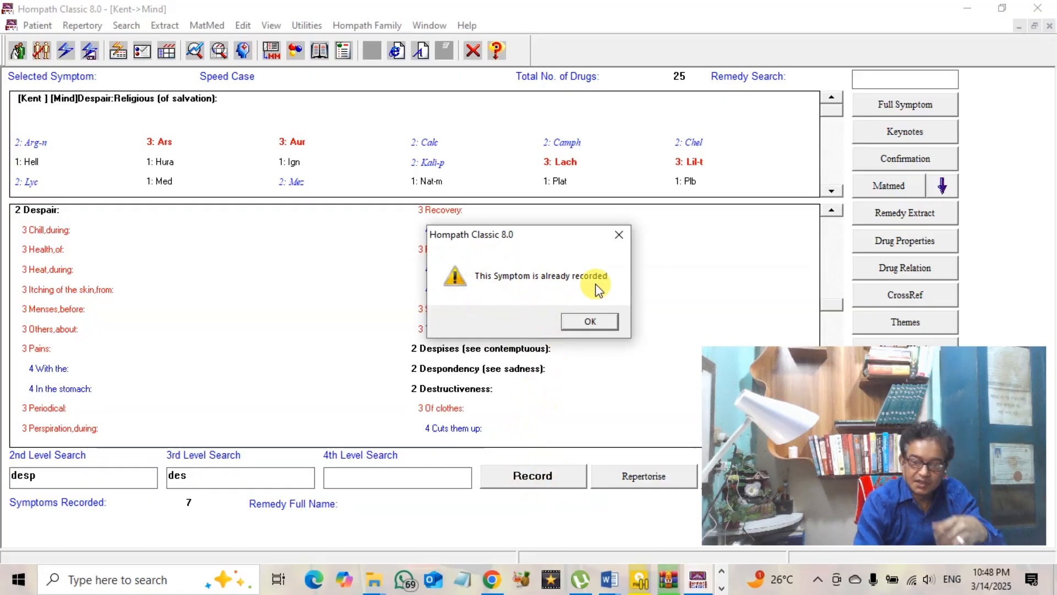
{"action": "left_click", "coordinate": [589, 321]}
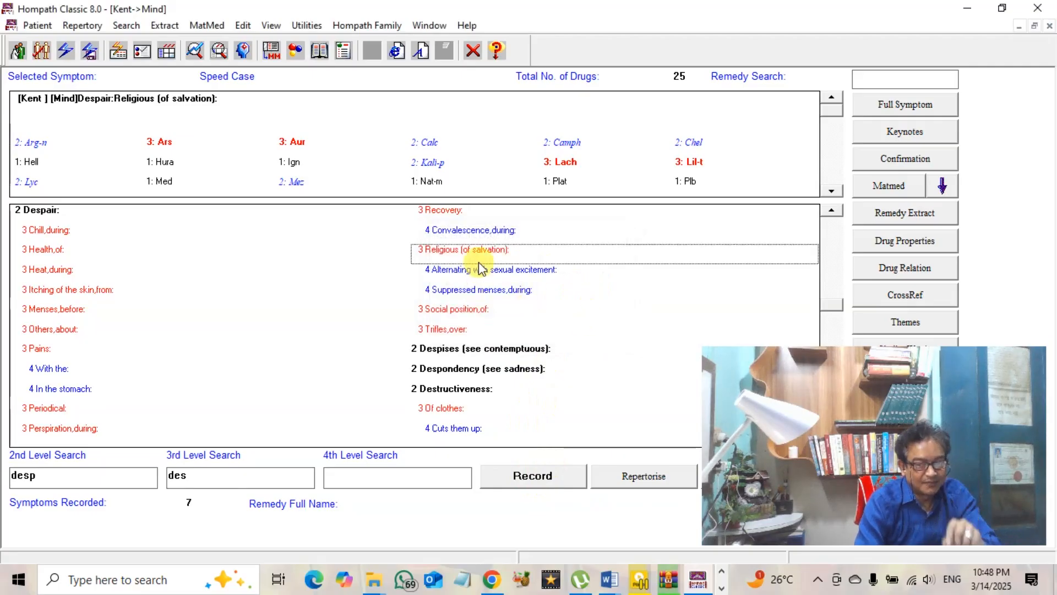
{"action": "left_click", "coordinate": [455, 215]}
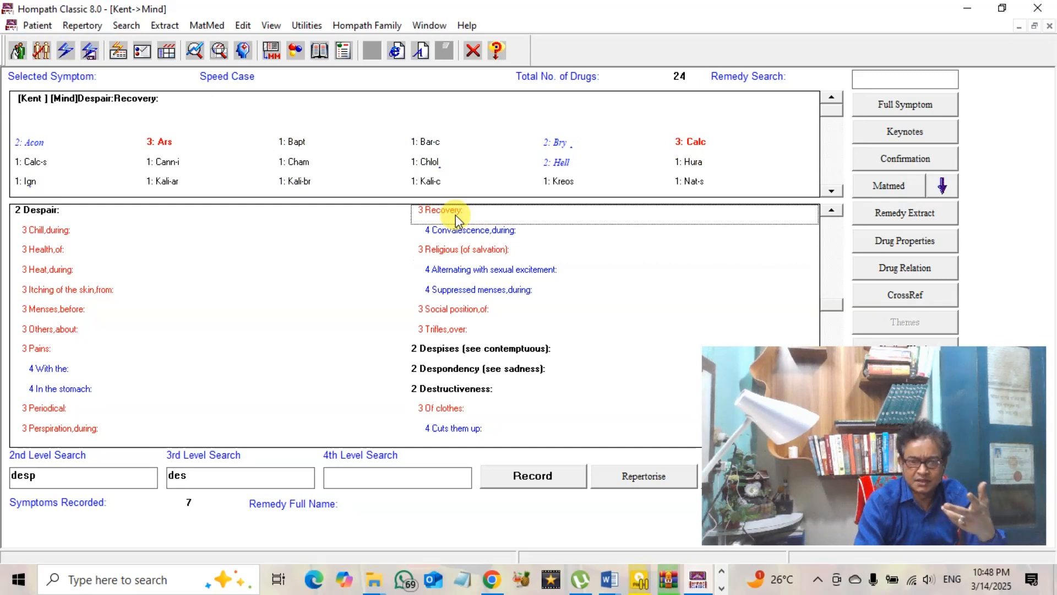
{"action": "left_click", "coordinate": [515, 474]}
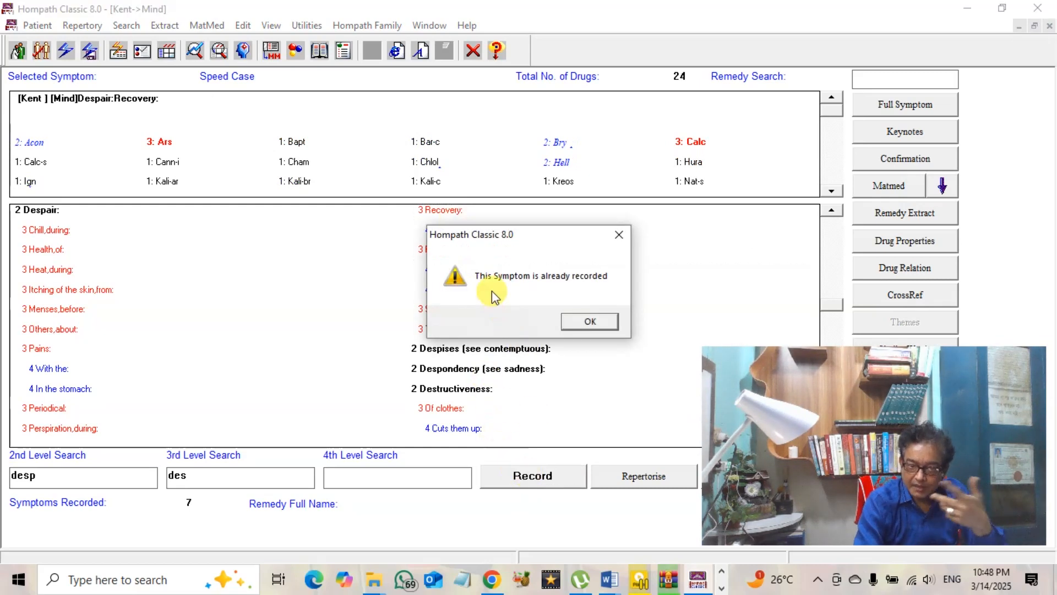
{"action": "left_click", "coordinate": [590, 318]}
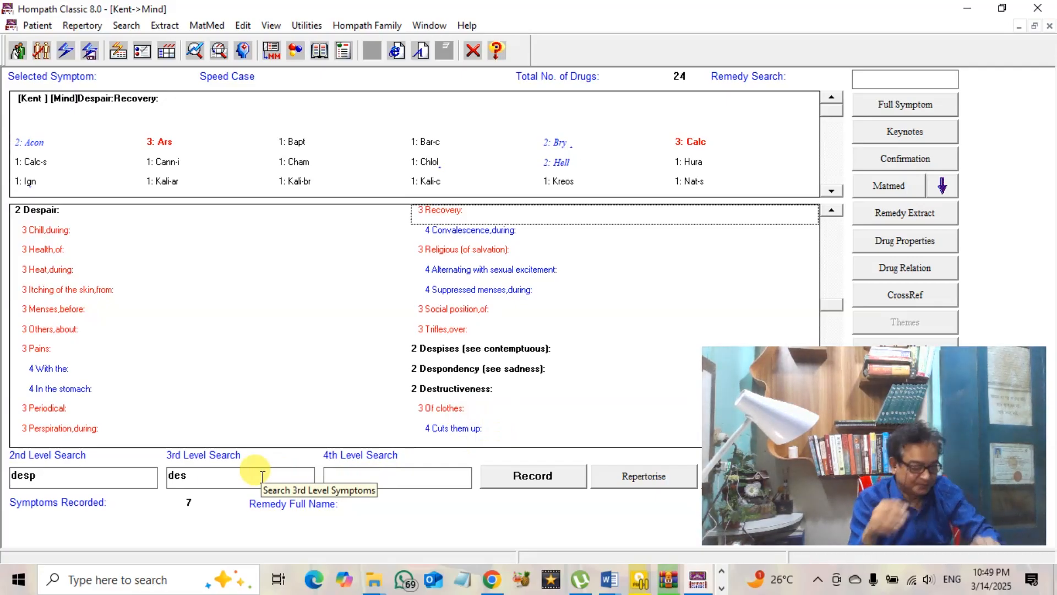
Search 'fear' with sub-term 'death' and record Fear: Death, of (103 remedies) as symptom eight
{"action": "double_click", "coordinate": [48, 477]}
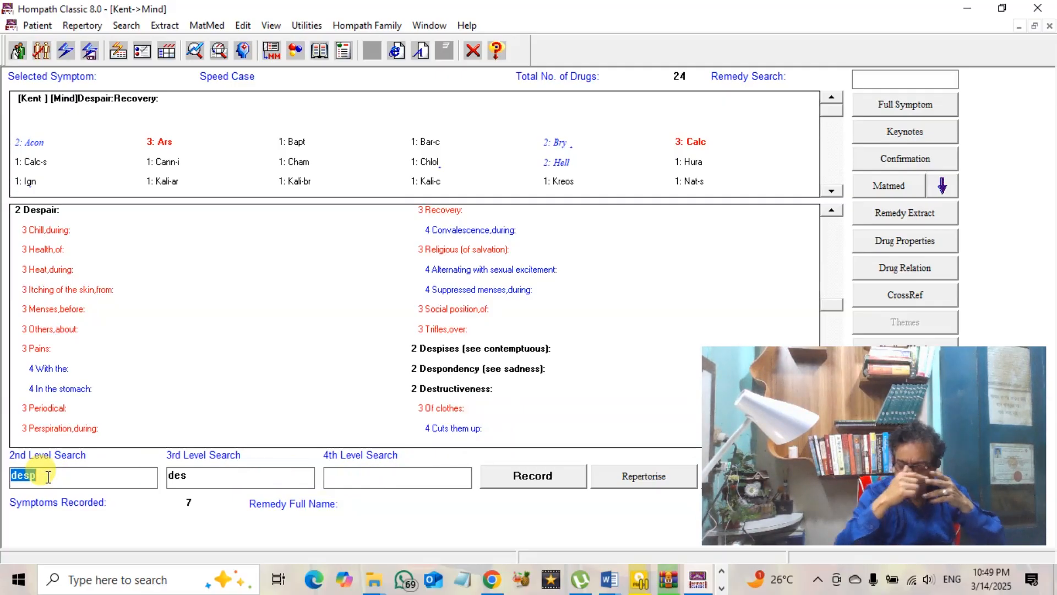
{"action": "type", "text": "fear"}
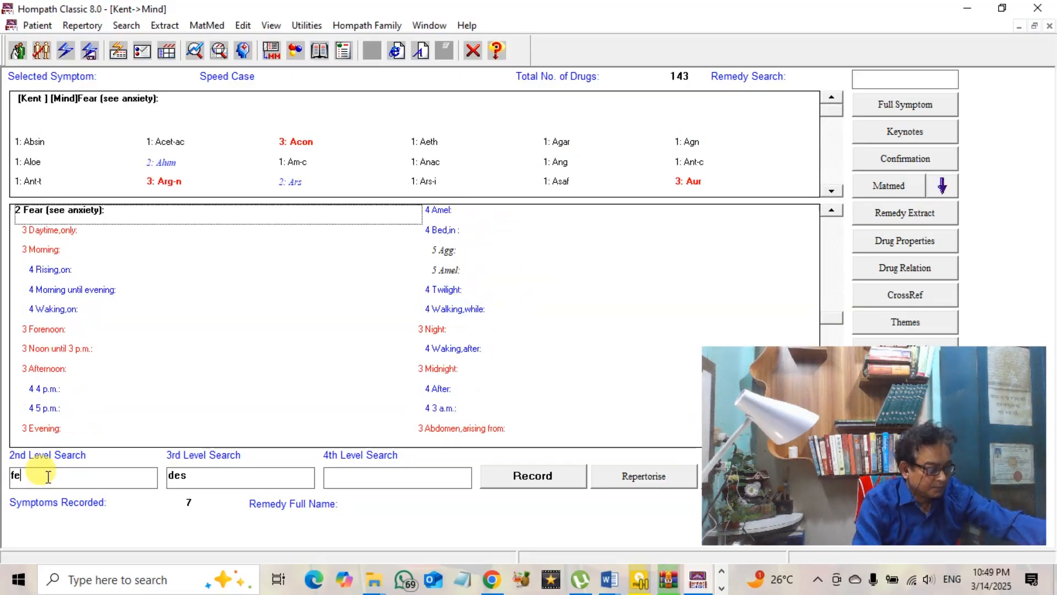
{"action": "left_click", "coordinate": [227, 477]}
{"action": "type", "text": "d"}
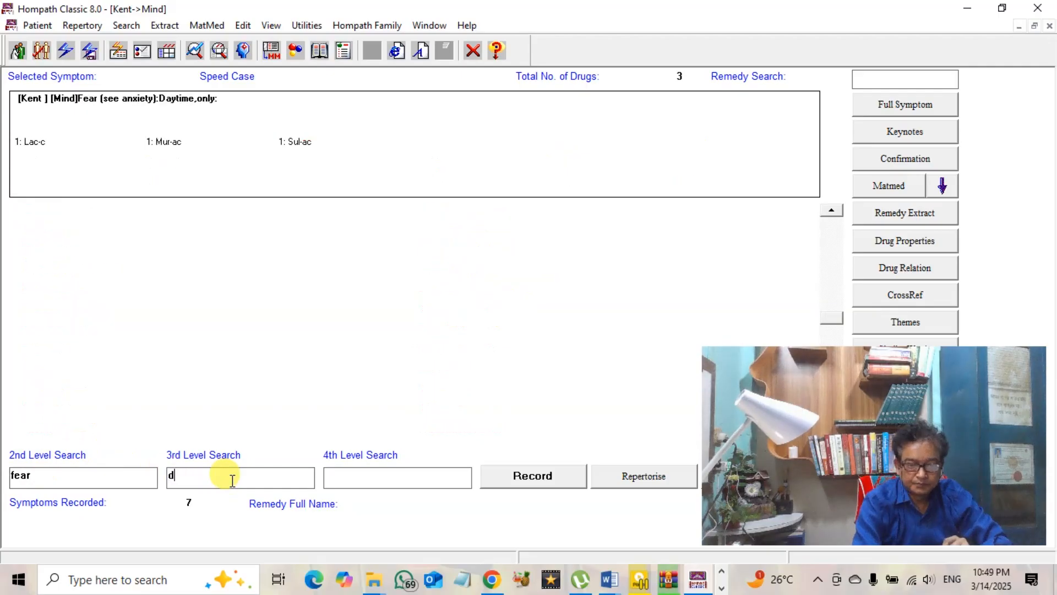
{"action": "type", "text": "eath"}
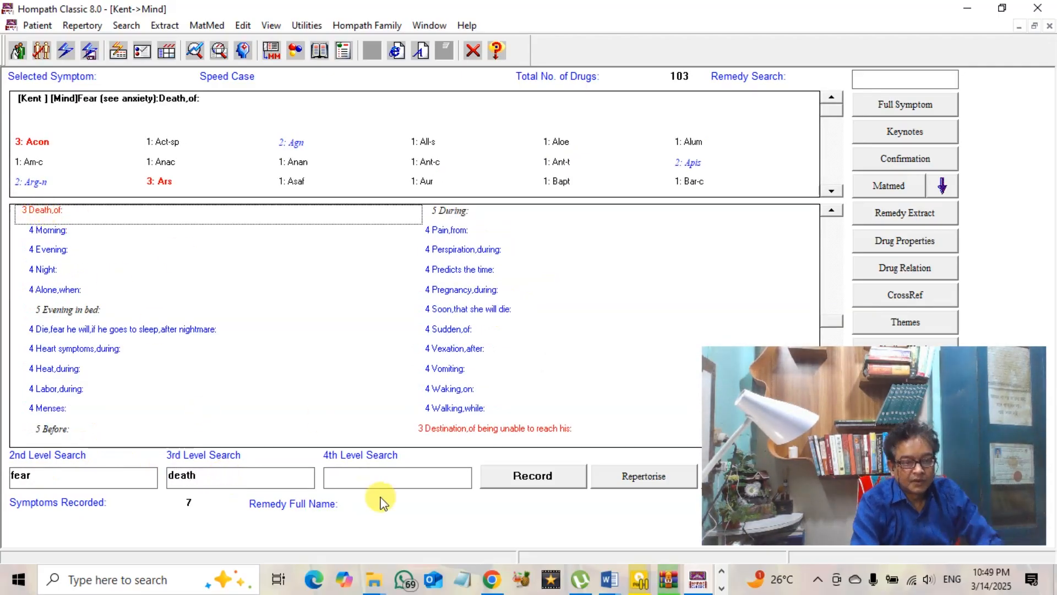
{"action": "double_click", "coordinate": [43, 474]}
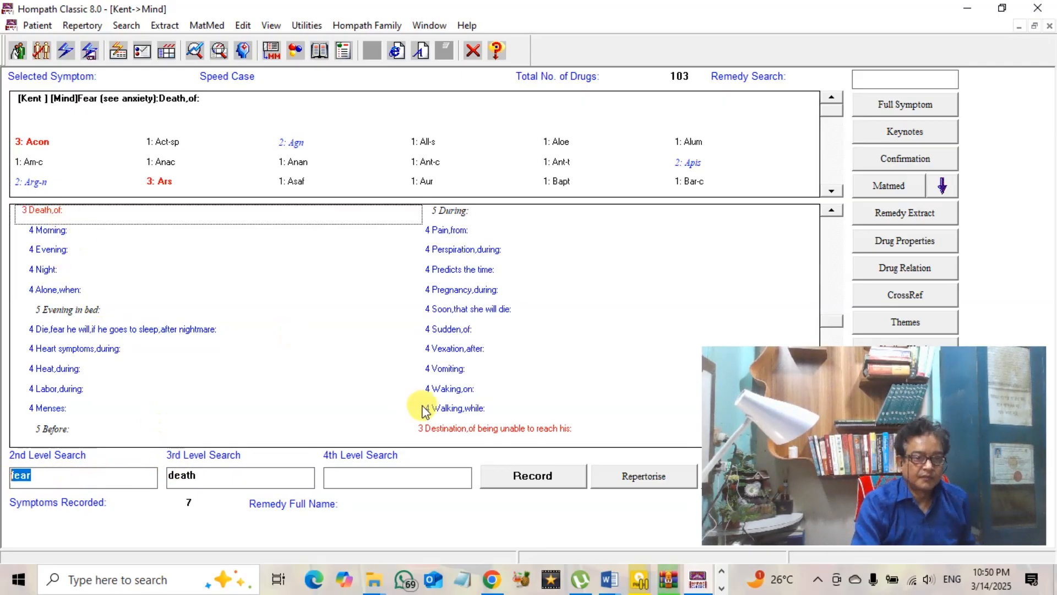
{"action": "left_click", "coordinate": [529, 479]}
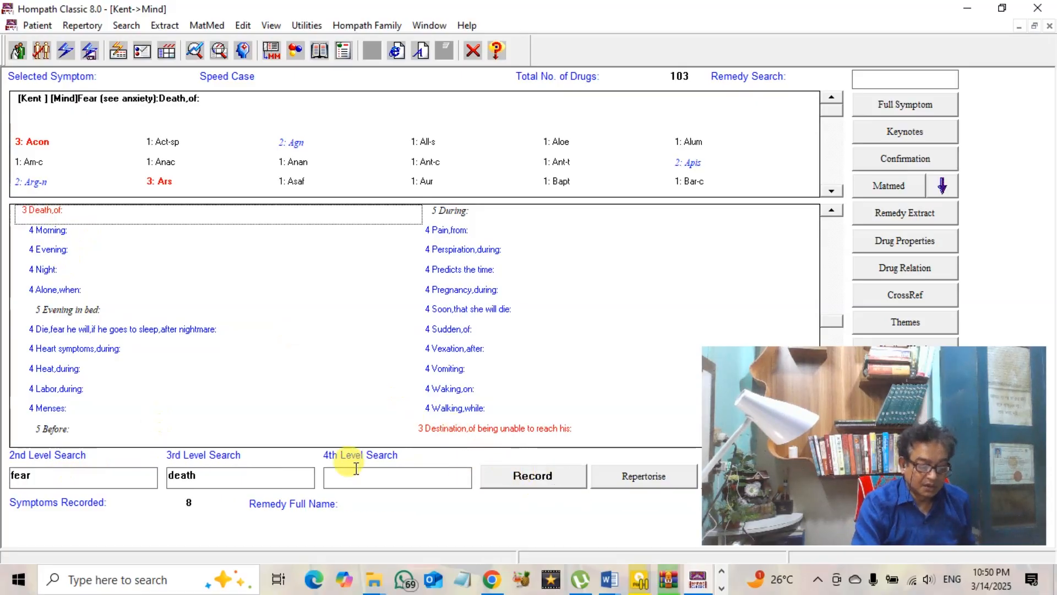
{"action": "left_click", "coordinate": [54, 481]}
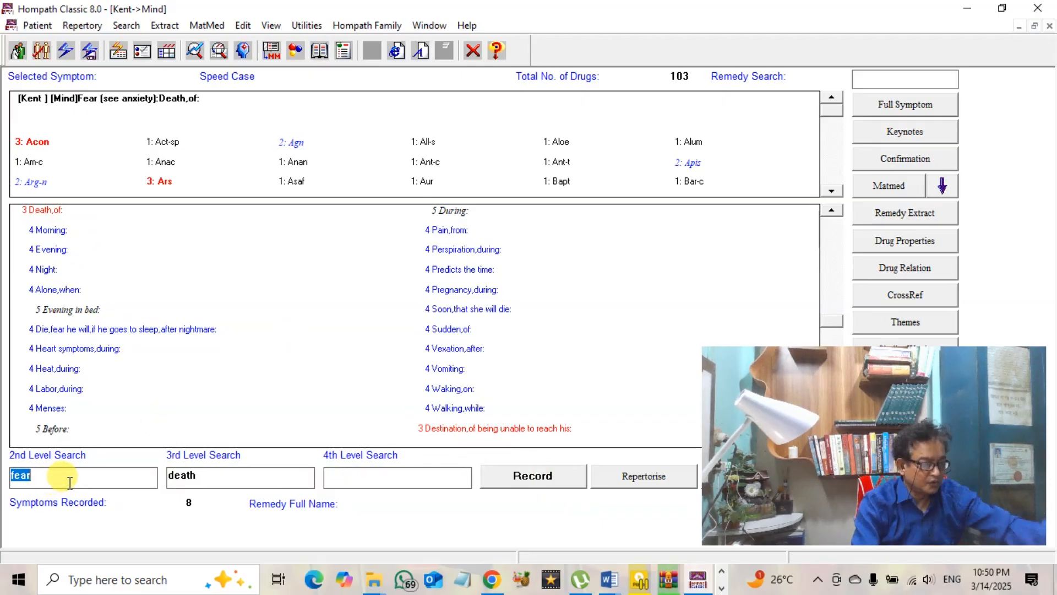
Search 'forge' with sub-term 'wo' and record Forgetful: Words, of, while speaking (30 remedies)
{"action": "type", "text": "fo"}
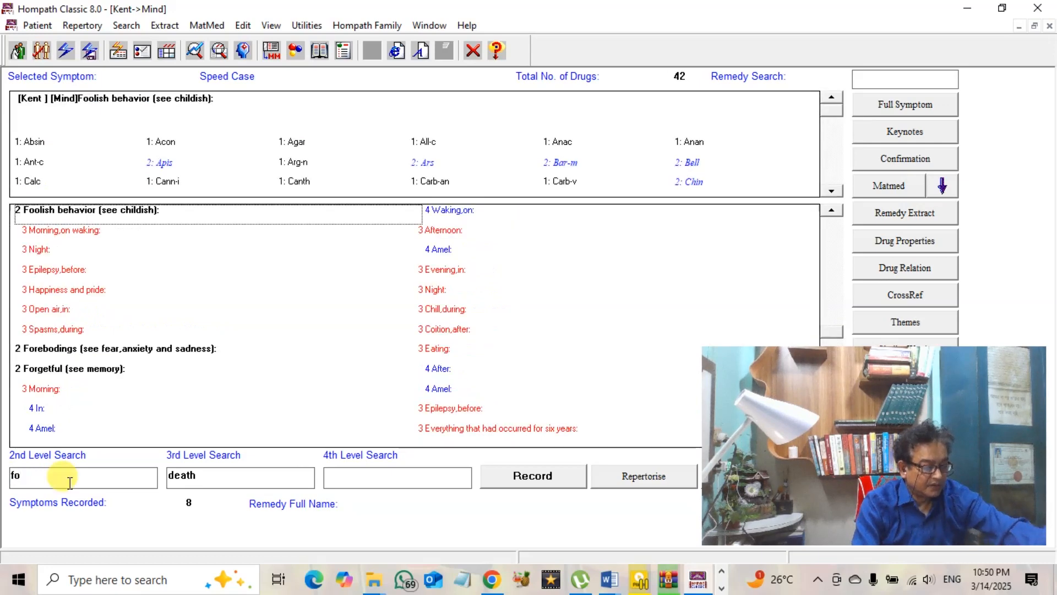
{"action": "type", "text": "rg"}
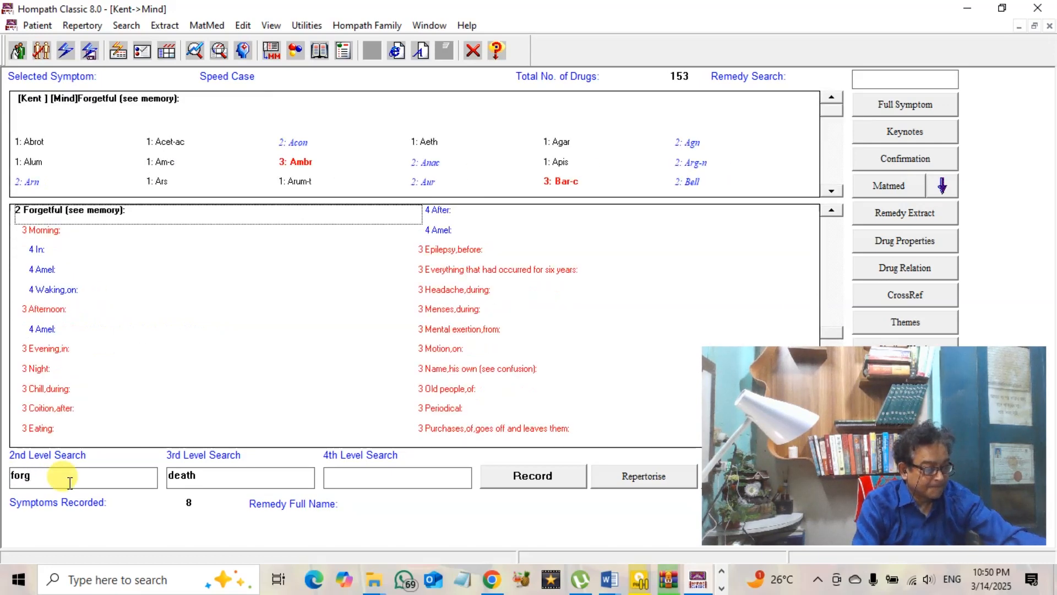
{"action": "type", "text": "e"}
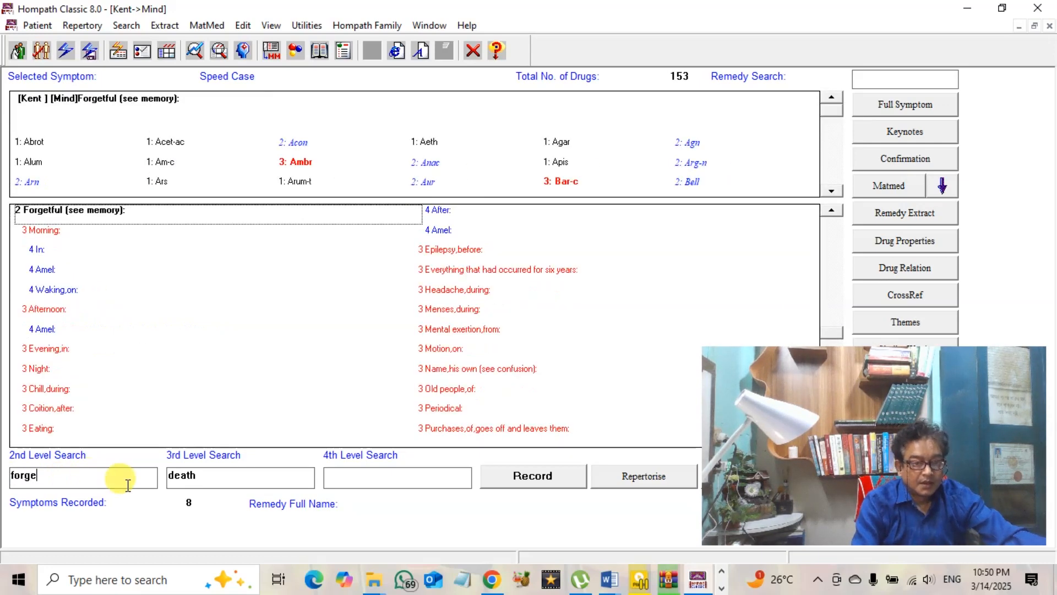
{"action": "double_click", "coordinate": [218, 480]}
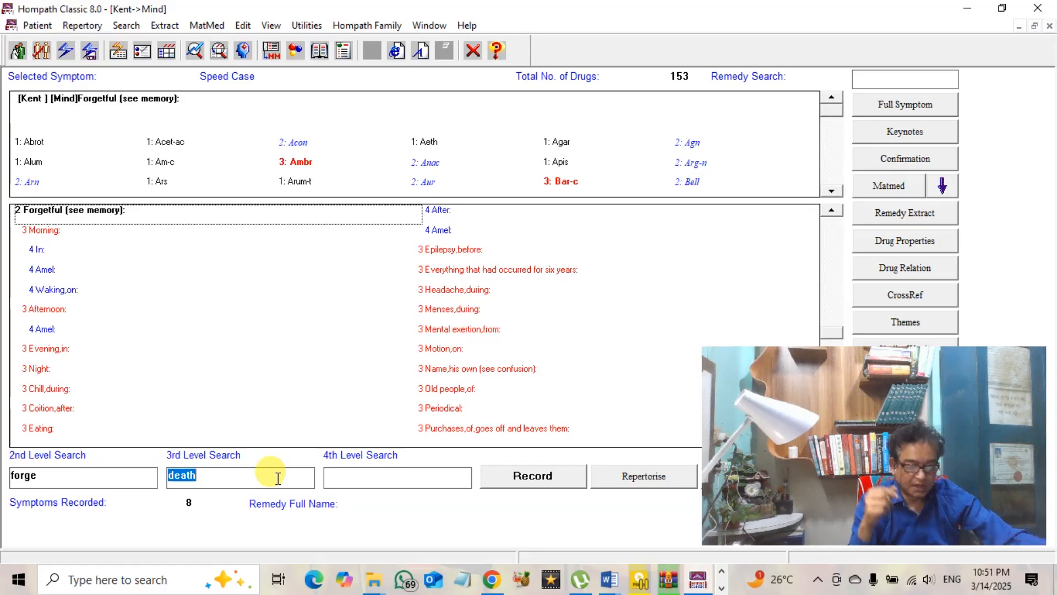
{"action": "type", "text": "w"}
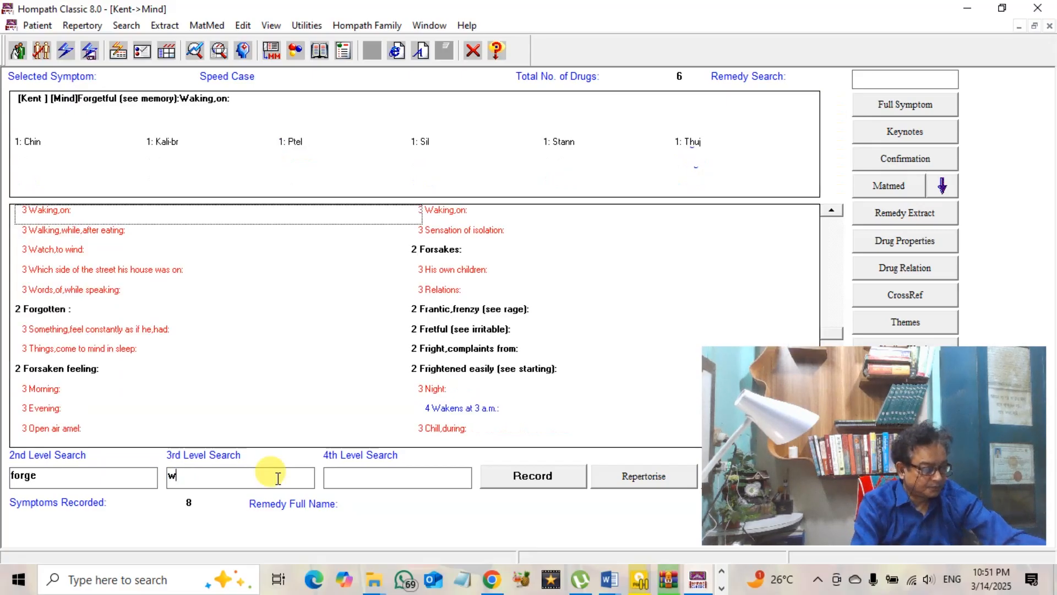
{"action": "type", "text": "o"}
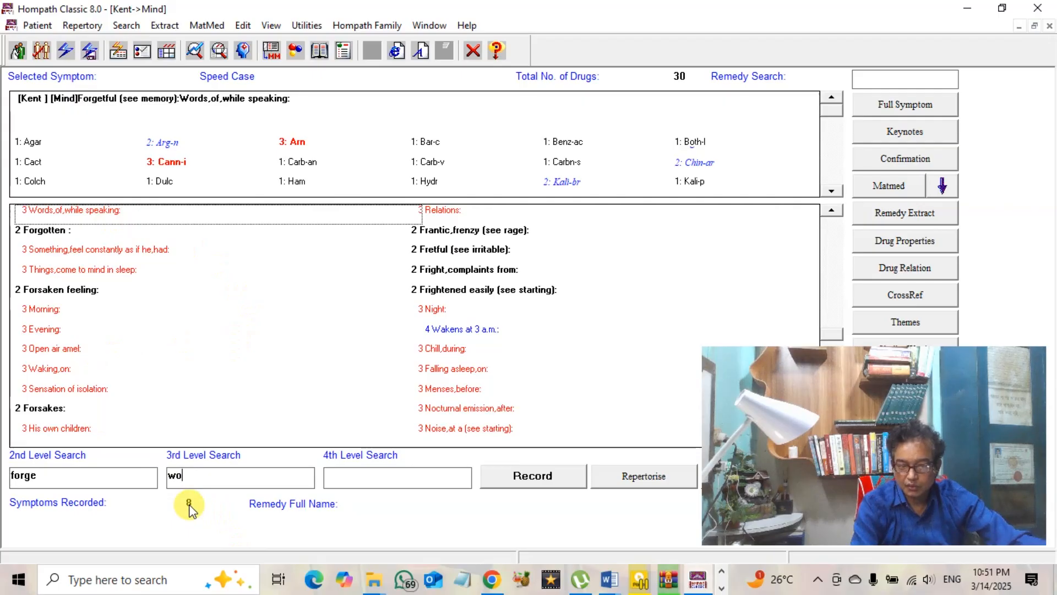
{"action": "left_click", "coordinate": [548, 477]}
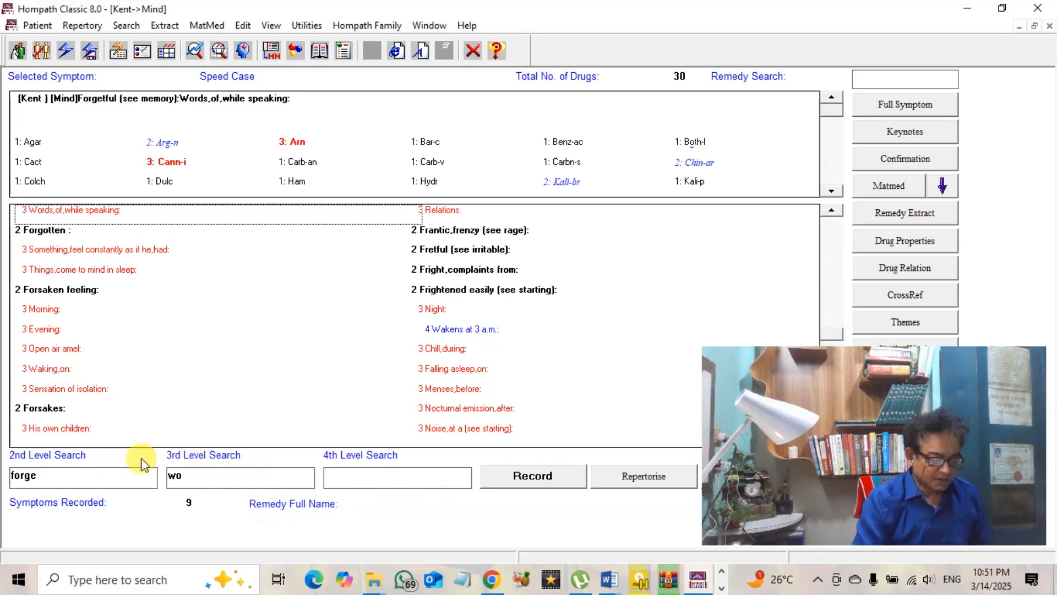
{"action": "left_click", "coordinate": [63, 475]}
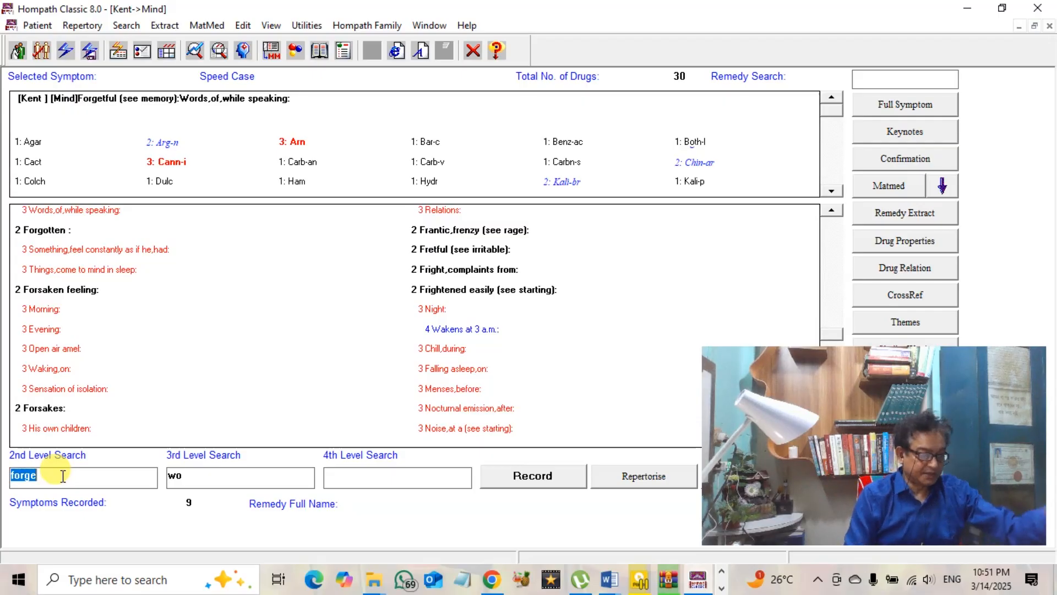
Search 'talk', then 'loqu', and record Loquacity (see speech) with 96 remedies as symptom ten
{"action": "type", "text": "tal"}
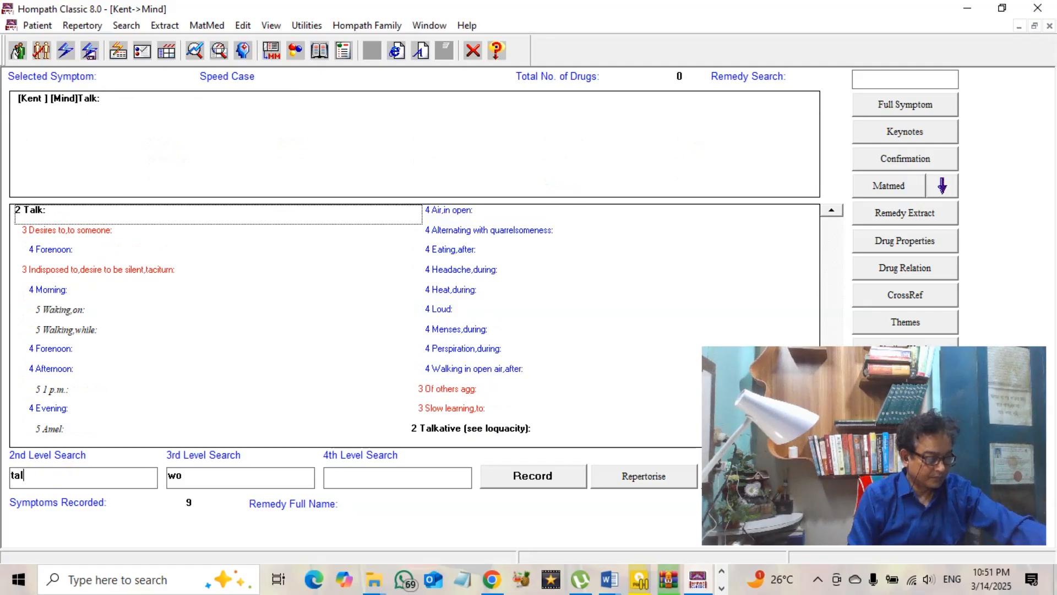
{"action": "type", "text": "k"}
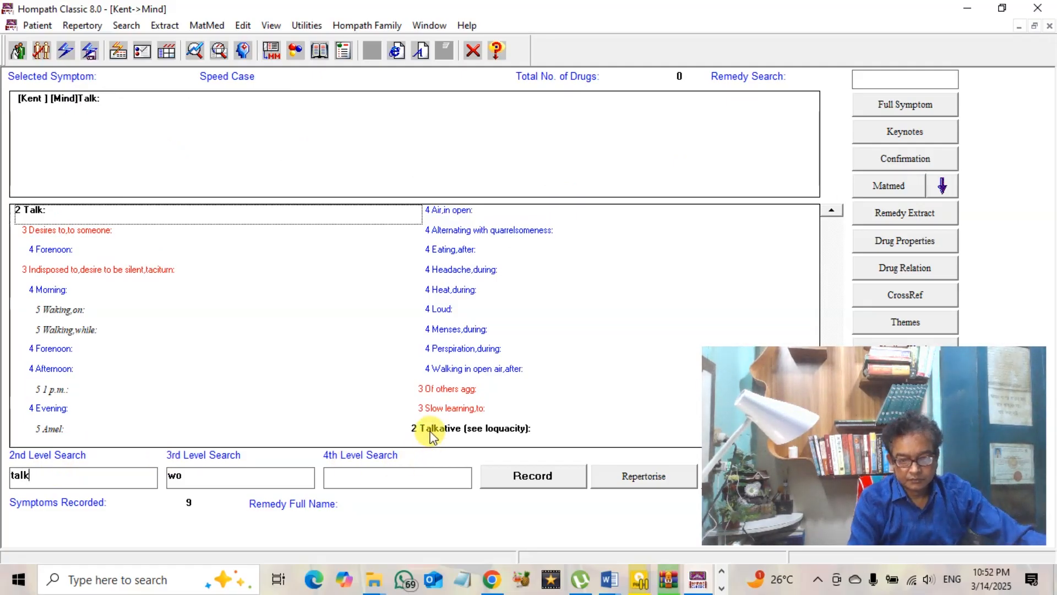
{"action": "left_click", "coordinate": [448, 433]}
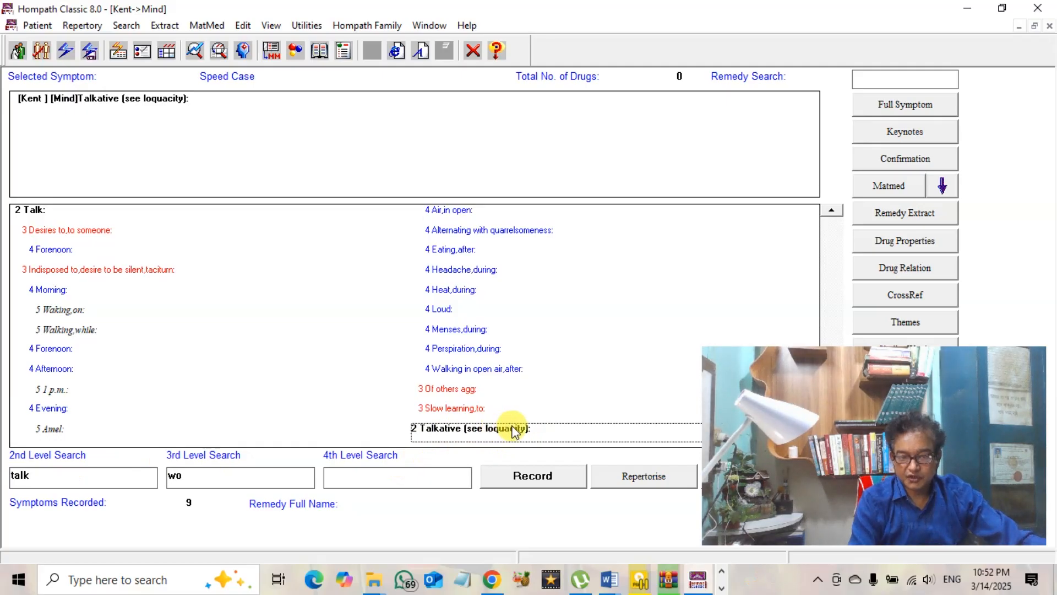
{"action": "left_click", "coordinate": [49, 485]}
{"action": "type", "text": "l"}
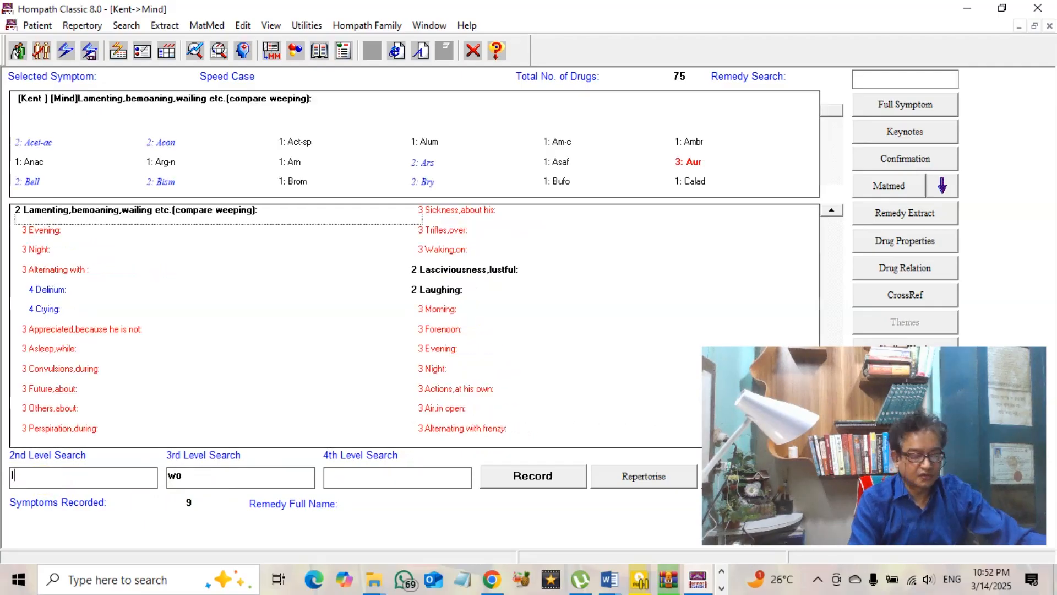
{"action": "type", "text": "oqu"}
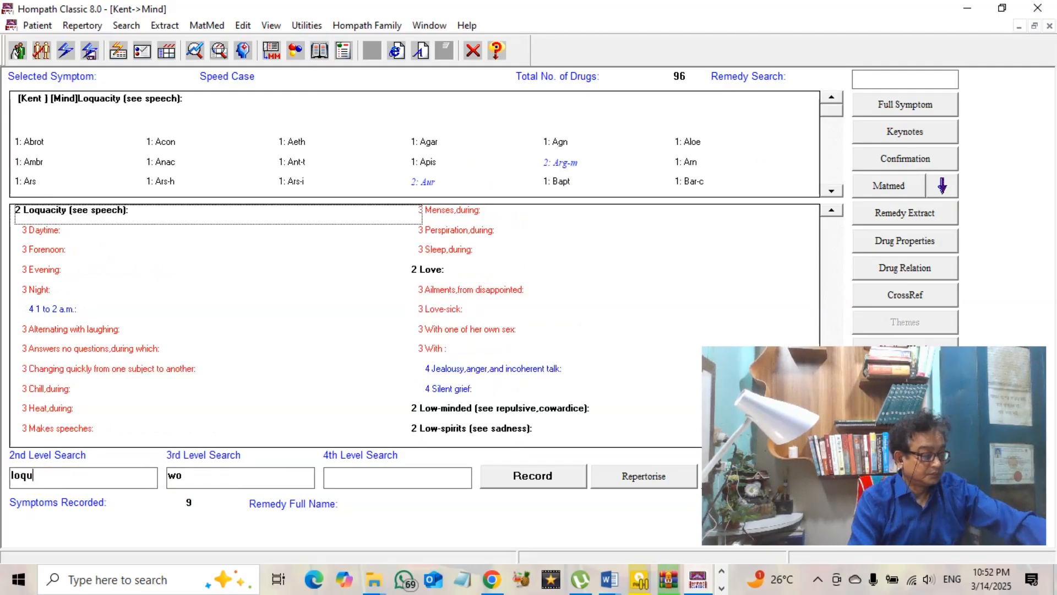
{"action": "left_click", "coordinate": [537, 480]}
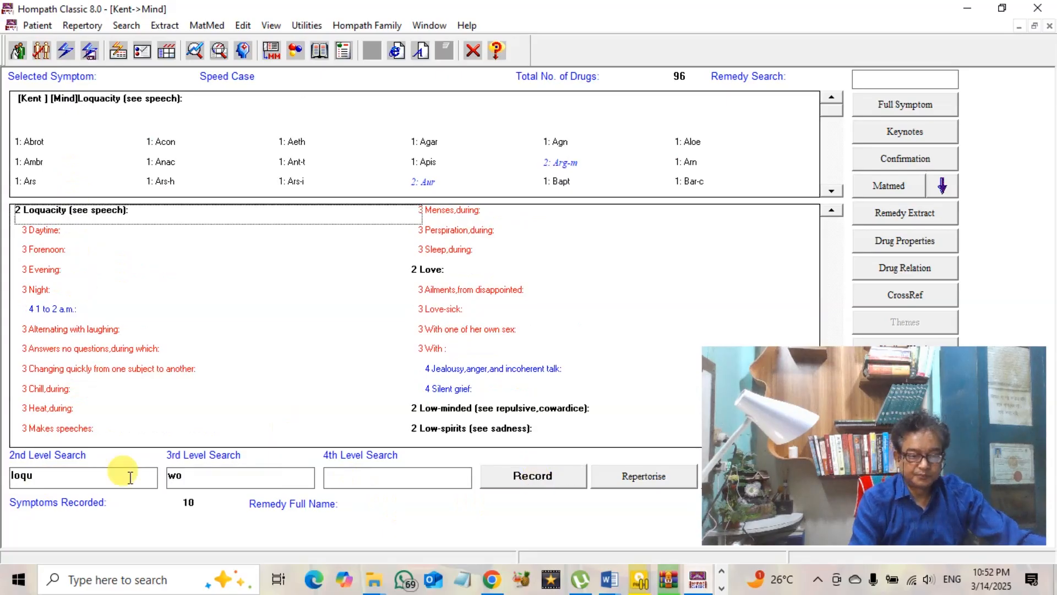
{"action": "left_click", "coordinate": [59, 478]}
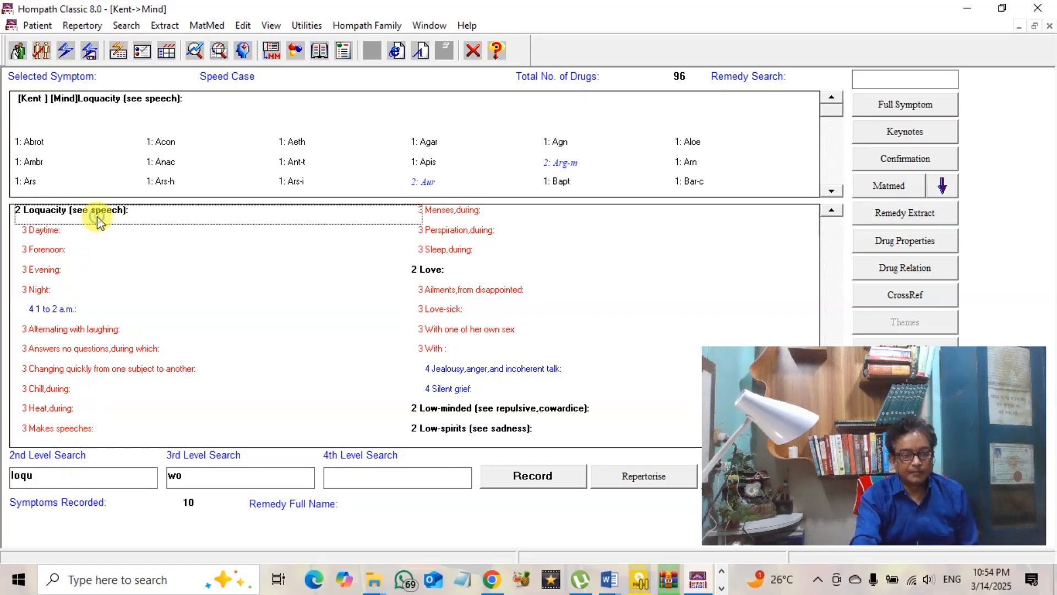
Confirm Loquacity is already recorded and start a new 'home' rubric search
{"action": "left_click", "coordinate": [522, 483]}
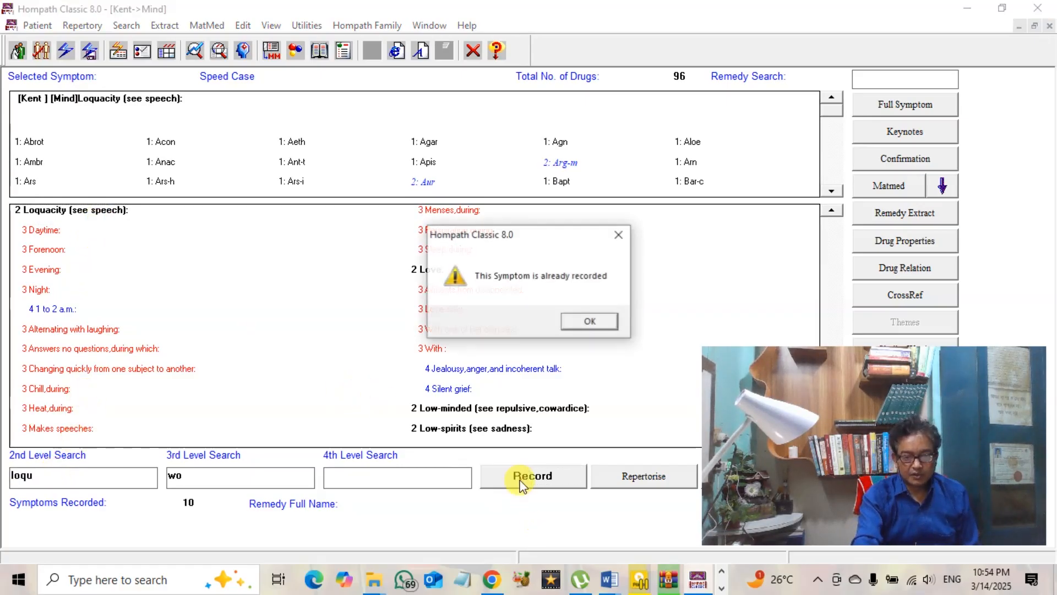
{"action": "left_click", "coordinate": [588, 321]}
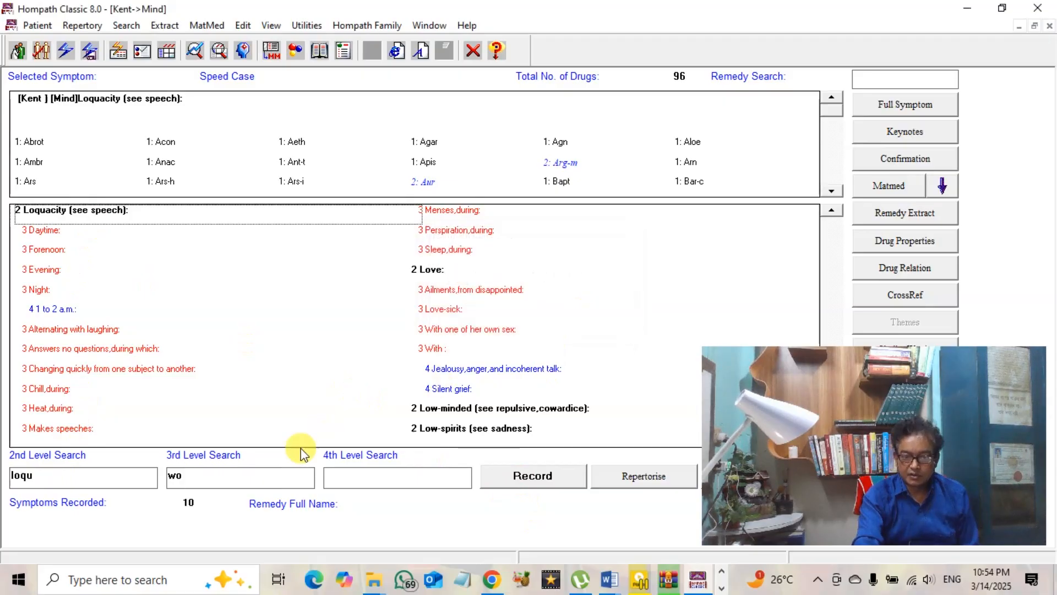
{"action": "double_click", "coordinate": [44, 477]}
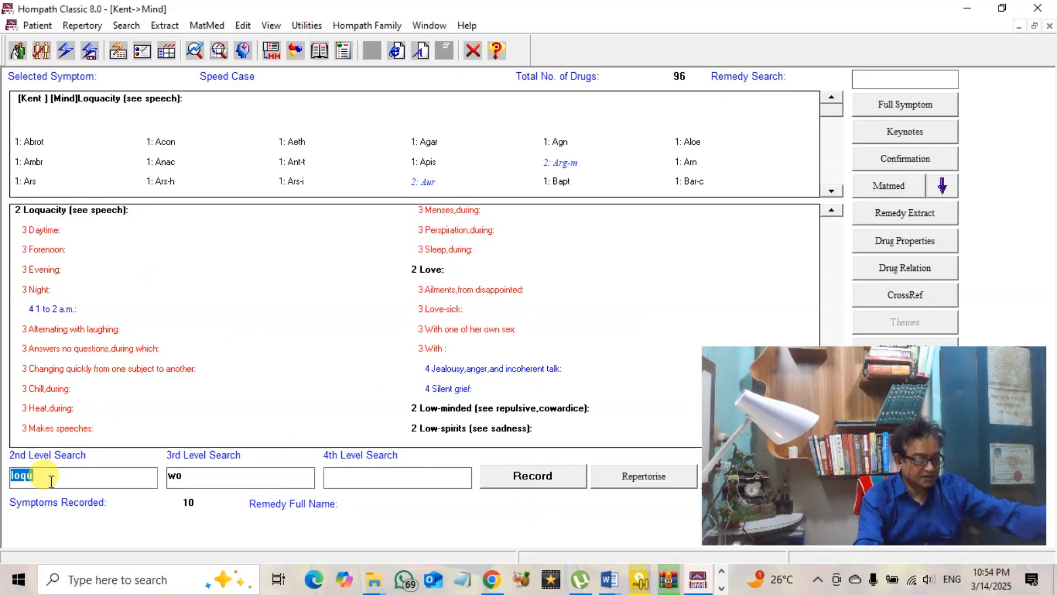
{"action": "type", "text": "hom"}
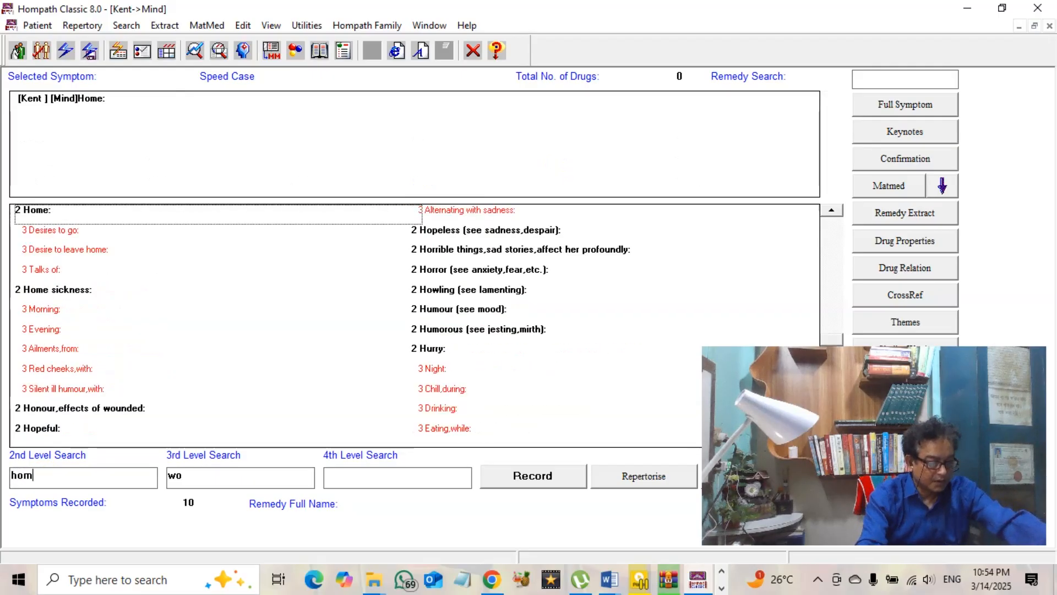
{"action": "type", "text": "e"}
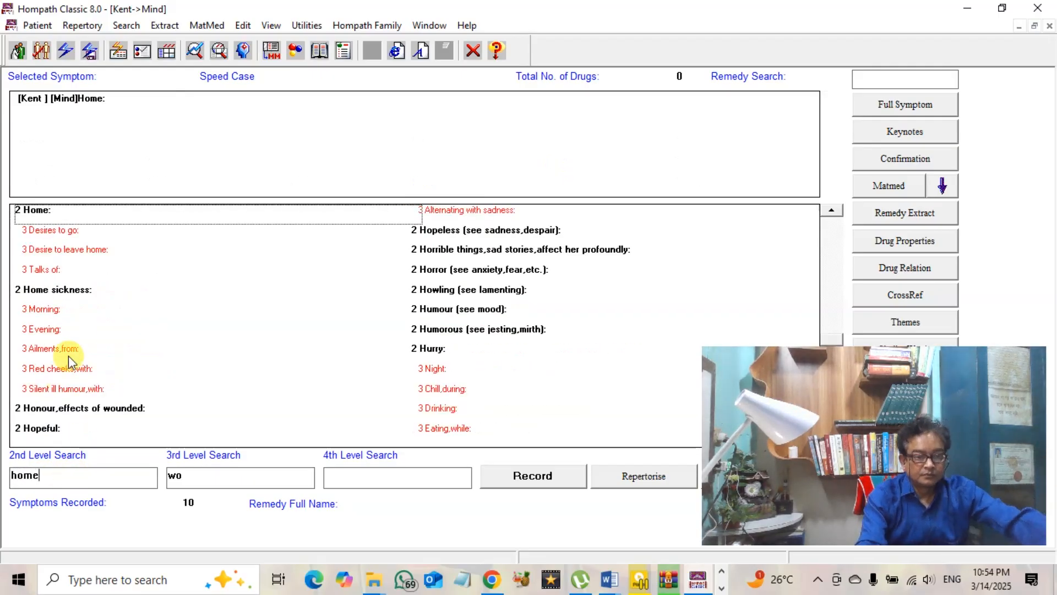
Compare Home with Home sickness, then record Home sickness (34 remedies)
{"action": "left_click", "coordinate": [78, 291]}
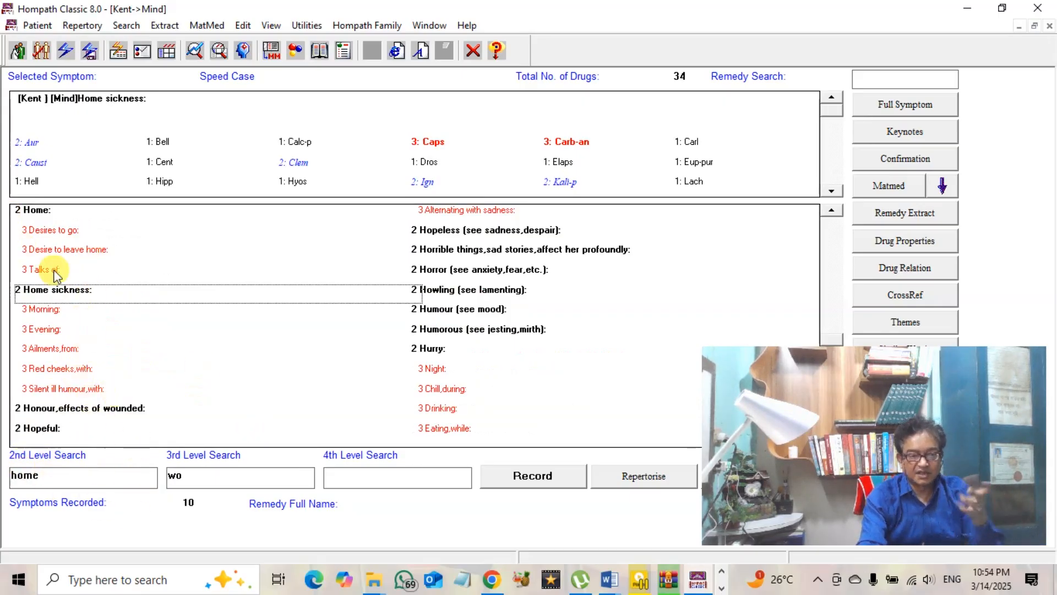
{"action": "left_click", "coordinate": [40, 211]}
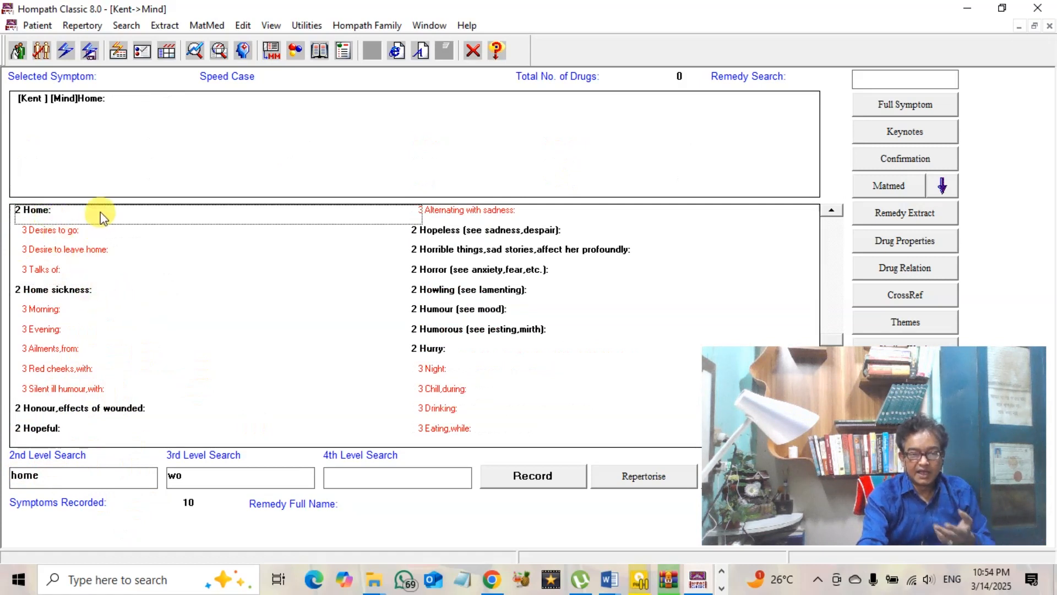
{"action": "left_click", "coordinate": [79, 291]}
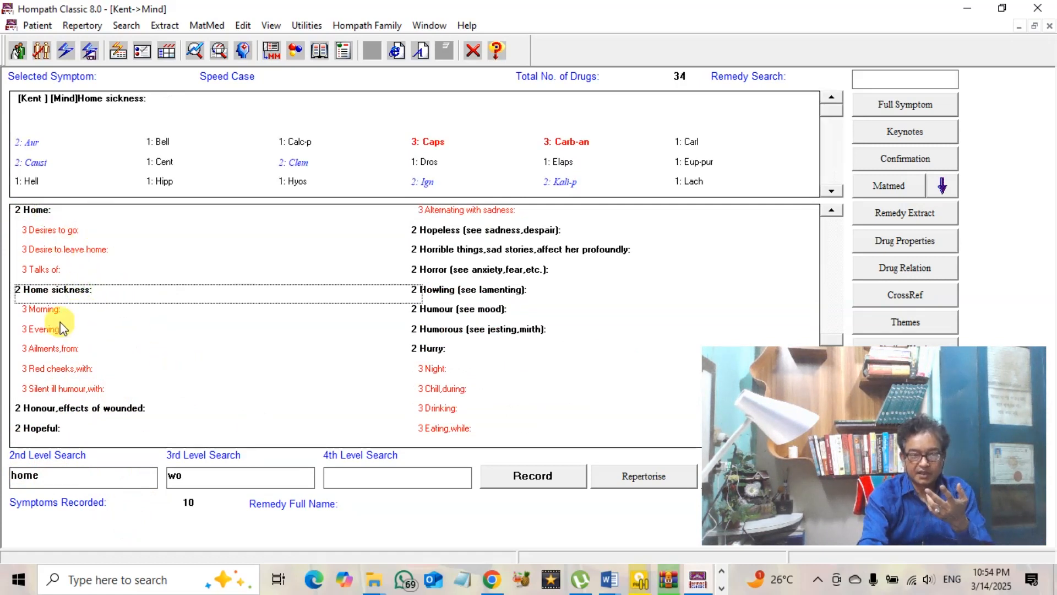
{"action": "left_click", "coordinate": [515, 489]}
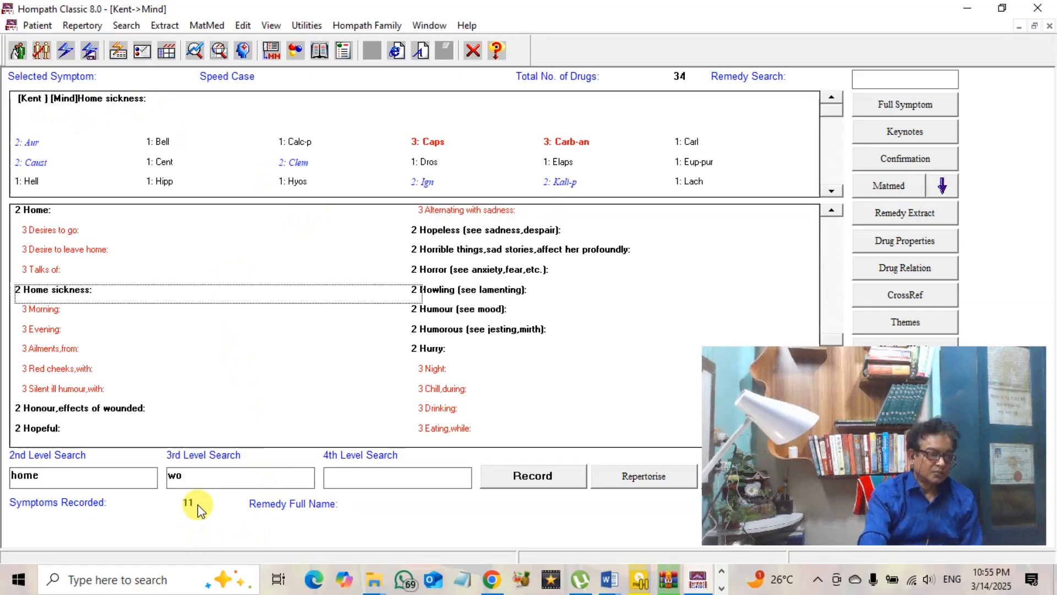
Repertorise the 11 Mind rubrics into a grid led by Ars (totality 19) and Lyc (18)
{"action": "left_click", "coordinate": [637, 475]}
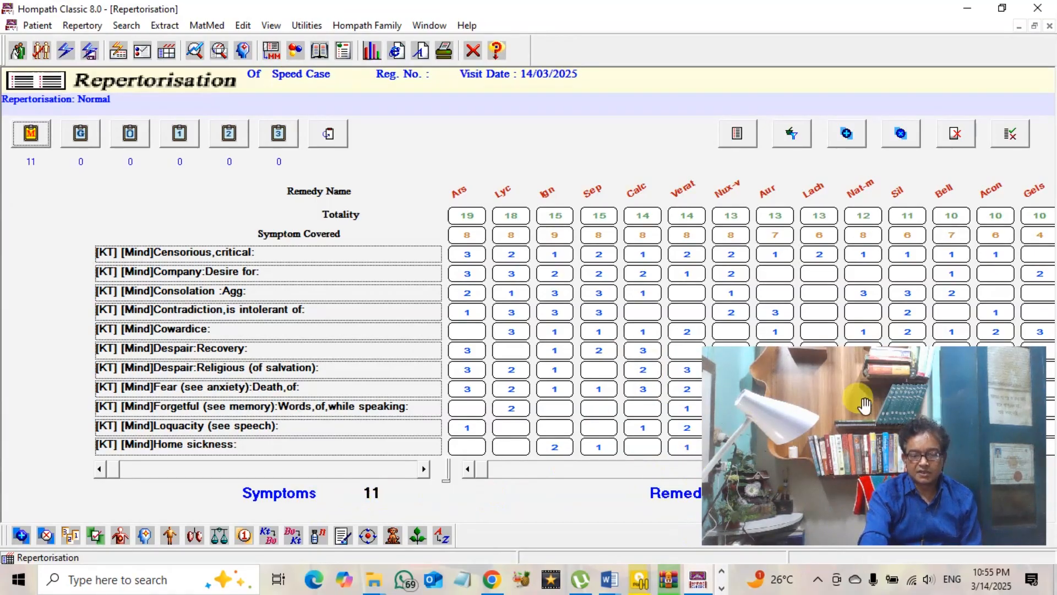
{"action": "left_click_drag", "start_coordinate": [888, 379], "coordinate": [884, 227]}
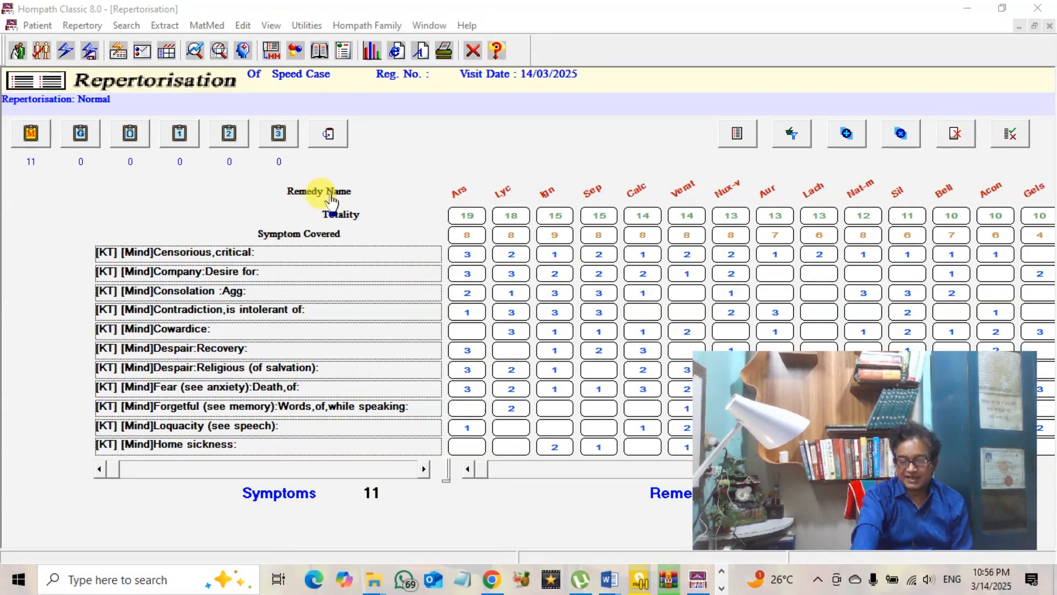
{"action": "left_click", "coordinate": [330, 195]}
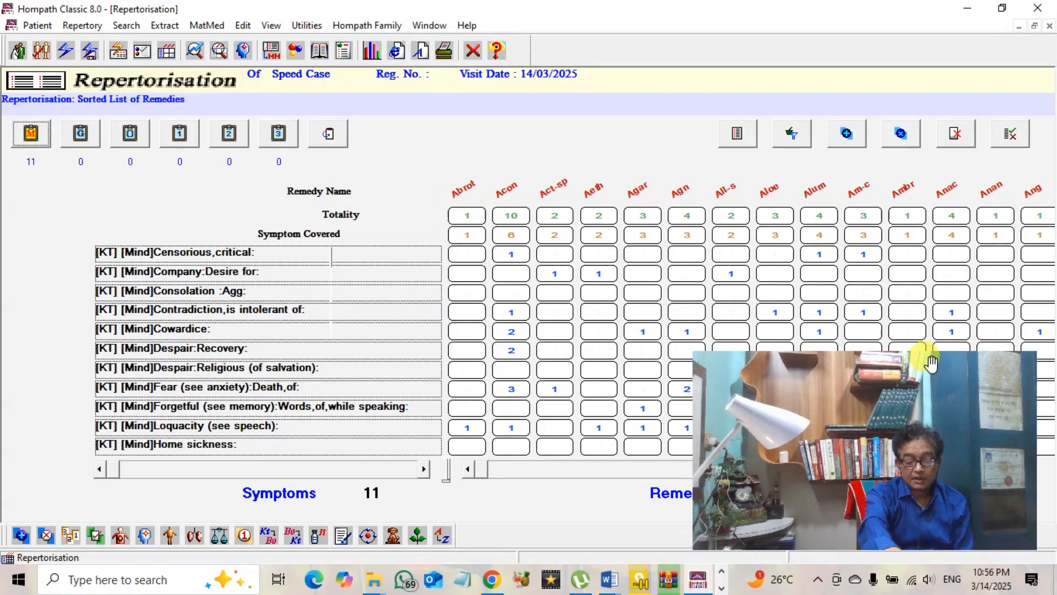
{"action": "left_click_drag", "start_coordinate": [932, 364], "coordinate": [842, 324]}
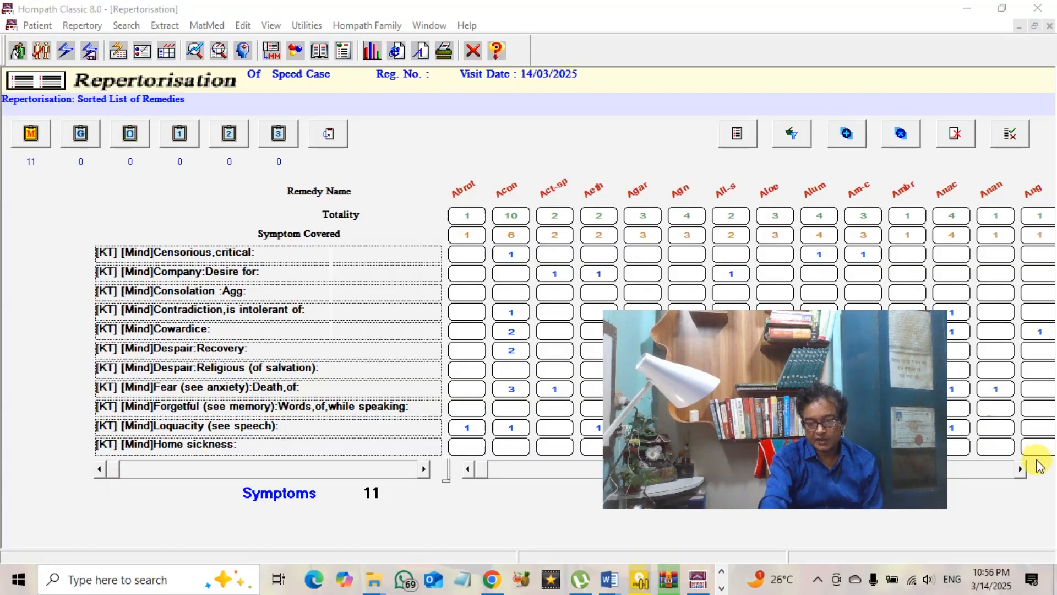
{"action": "left_click_drag", "start_coordinate": [1020, 472], "coordinate": [1020, 473]}
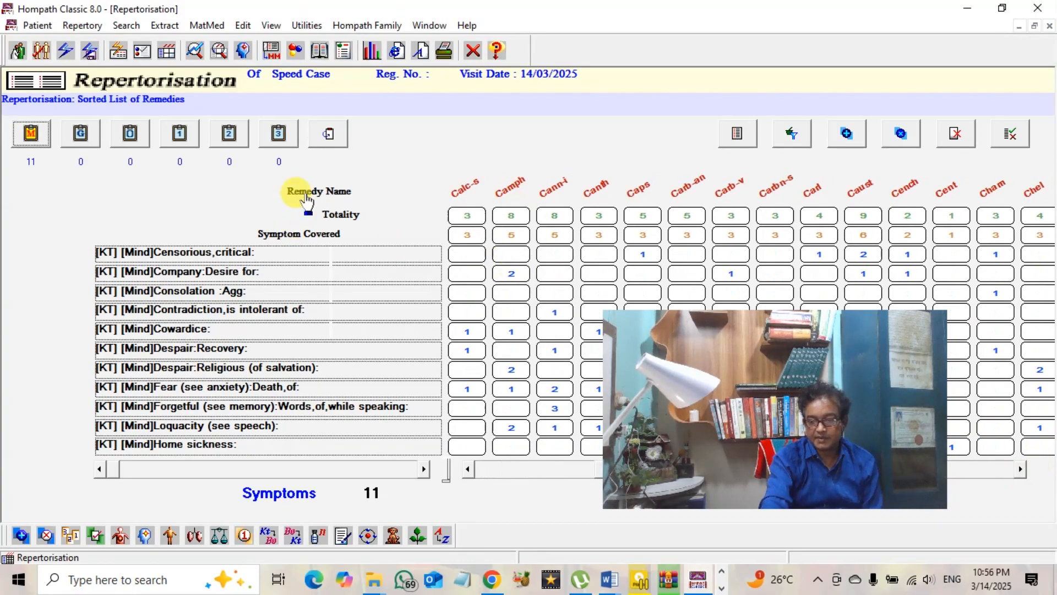
{"action": "left_click", "coordinate": [339, 219]}
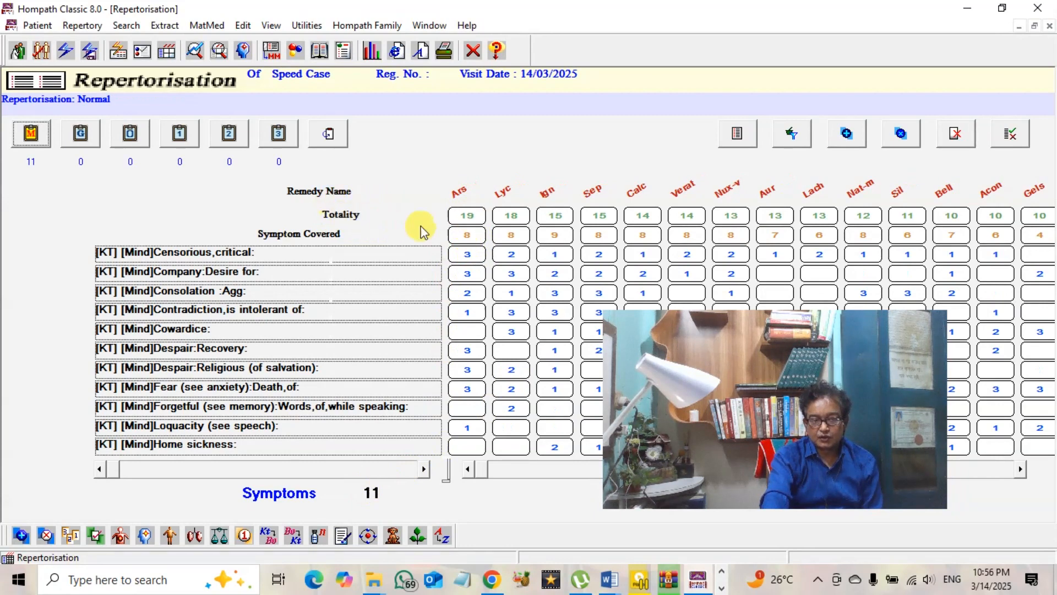
Sort the remedy grid by Symptom Covered so Ign leads with 9 symptoms, then Ars and Lyc
{"action": "left_click", "coordinate": [471, 217]}
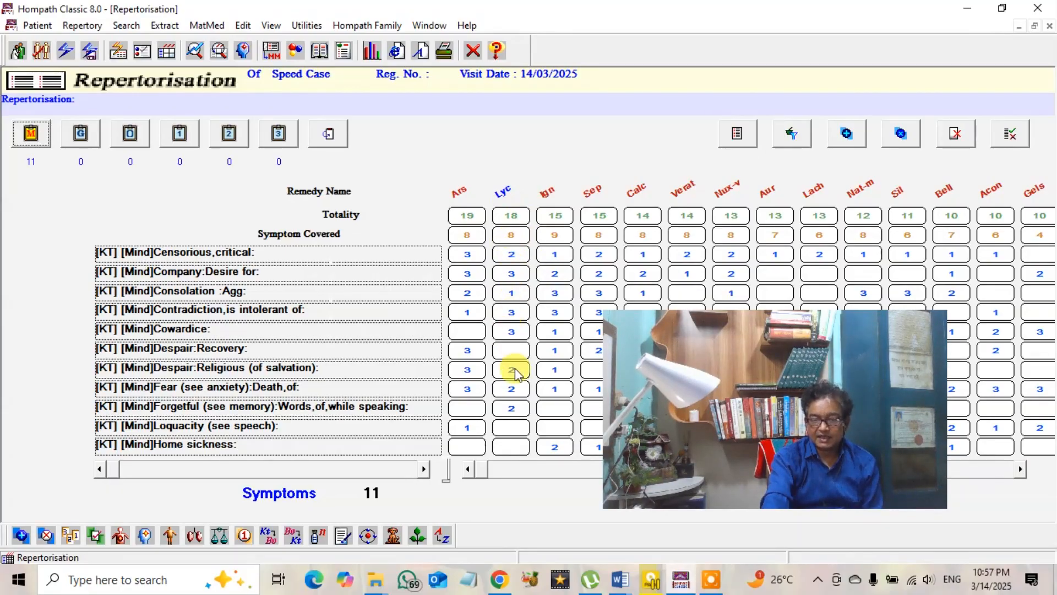
{"action": "left_click", "coordinate": [319, 234]}
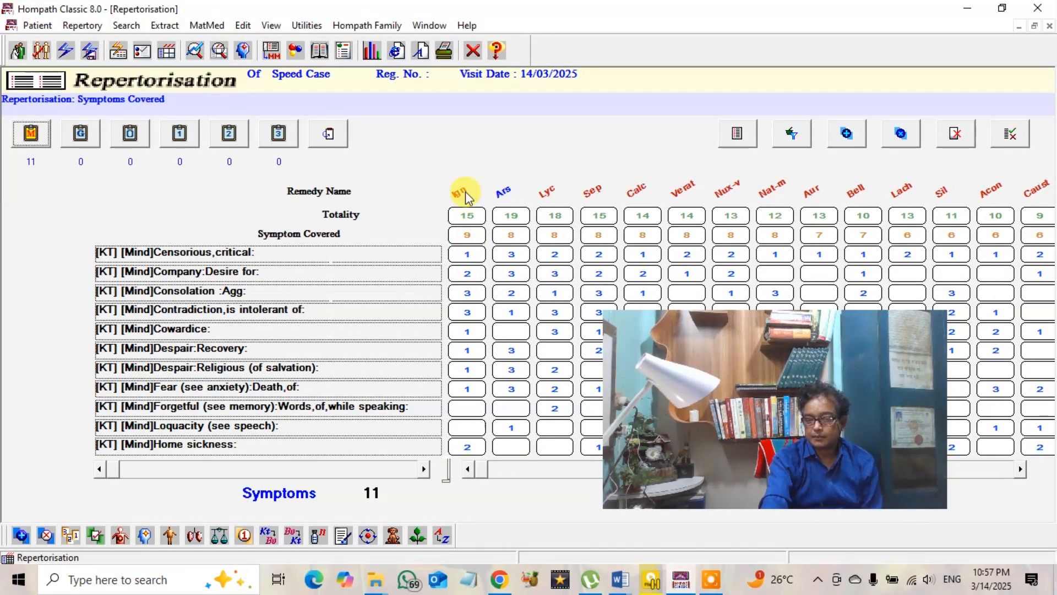
{"action": "left_click", "coordinate": [351, 215]}
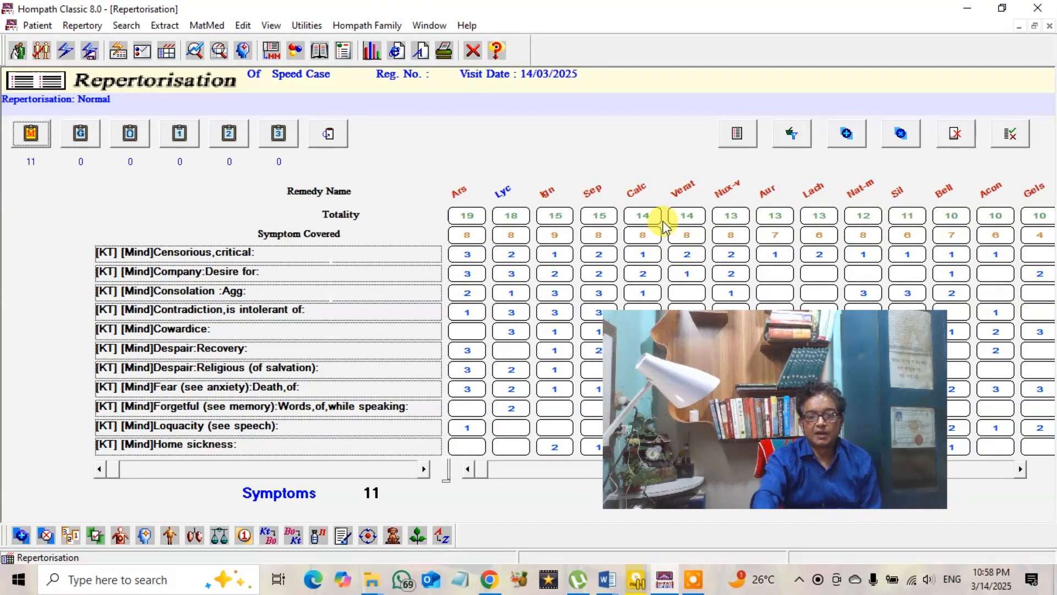
{"action": "left_click", "coordinate": [334, 234]}
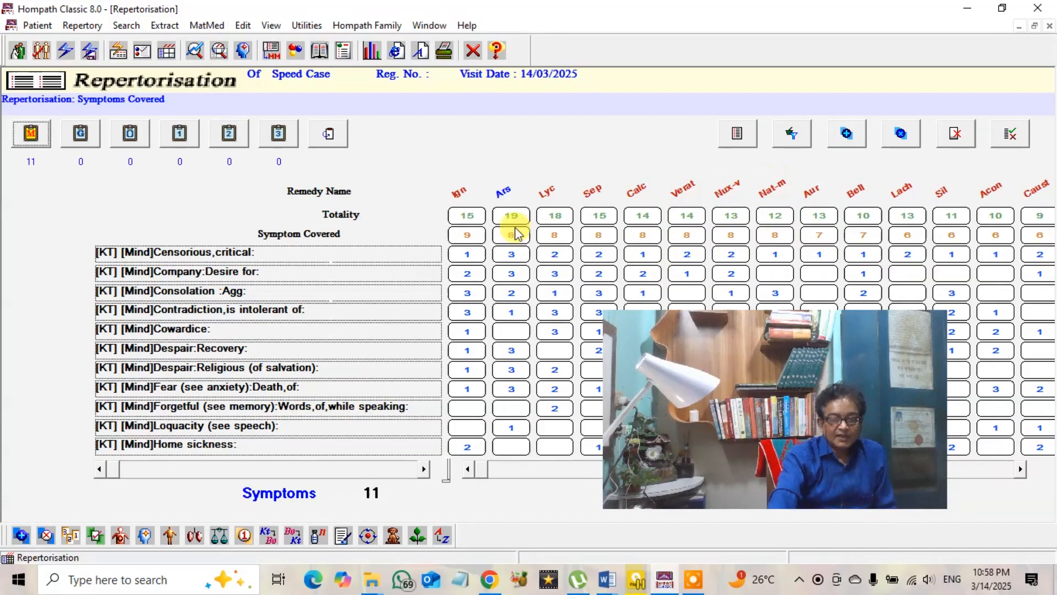
Sort the 11-rubric remedy grid by Symptom Covered: Ign first with 9, then Ars and Lyc with 8
{"action": "left_click", "coordinate": [297, 235]}
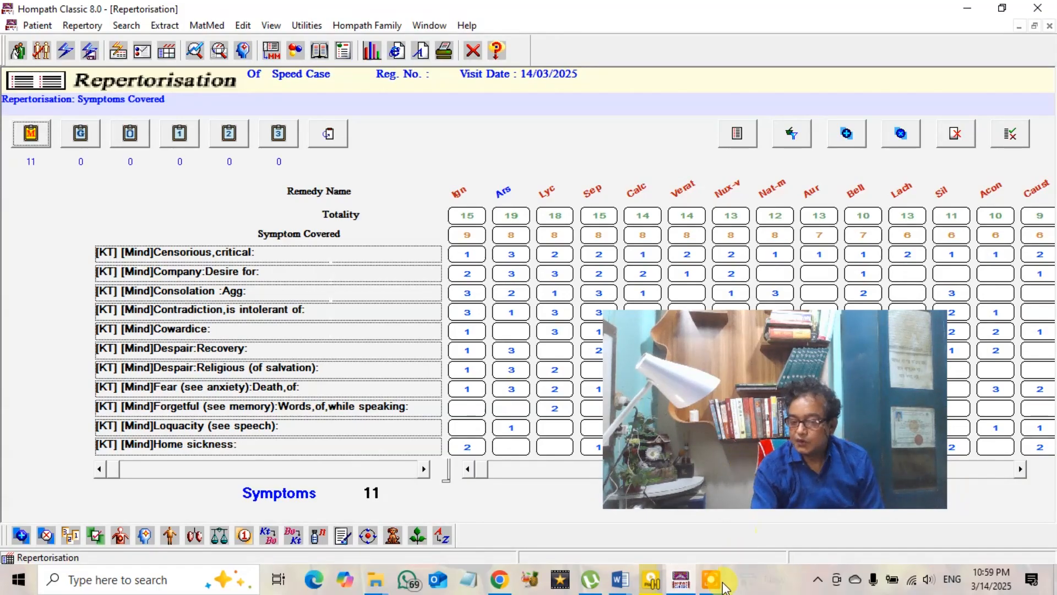
{"action": "mouse_move", "coordinate": [718, 583]}
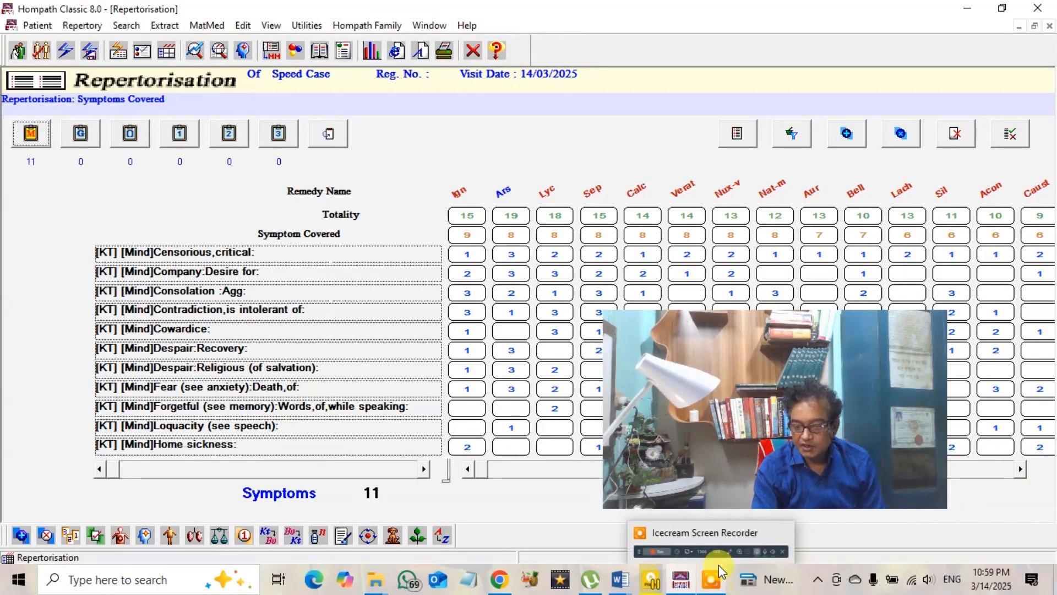
{"action": "mouse_move", "coordinate": [724, 532]}
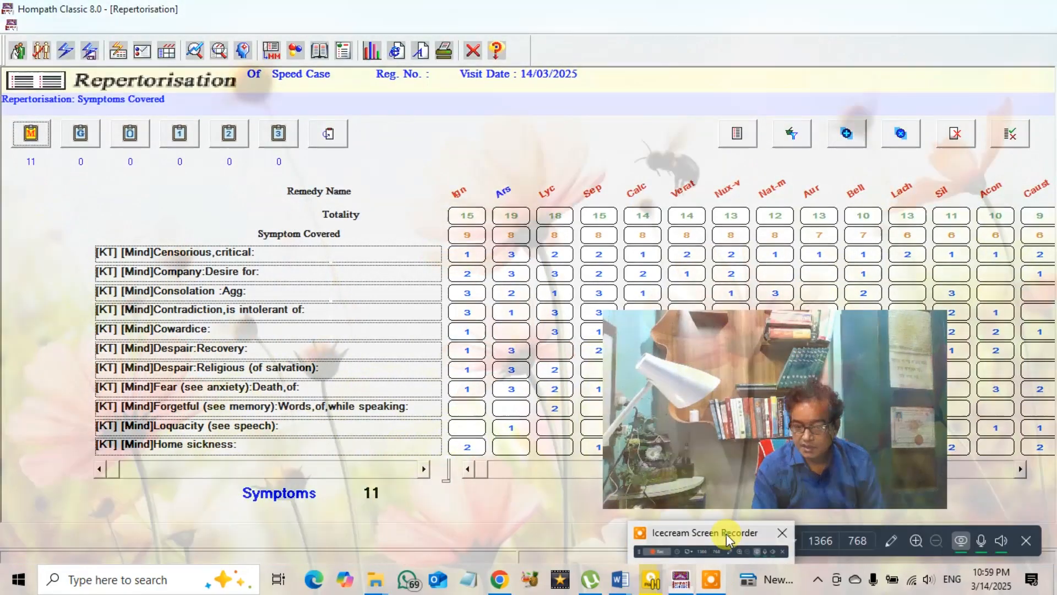